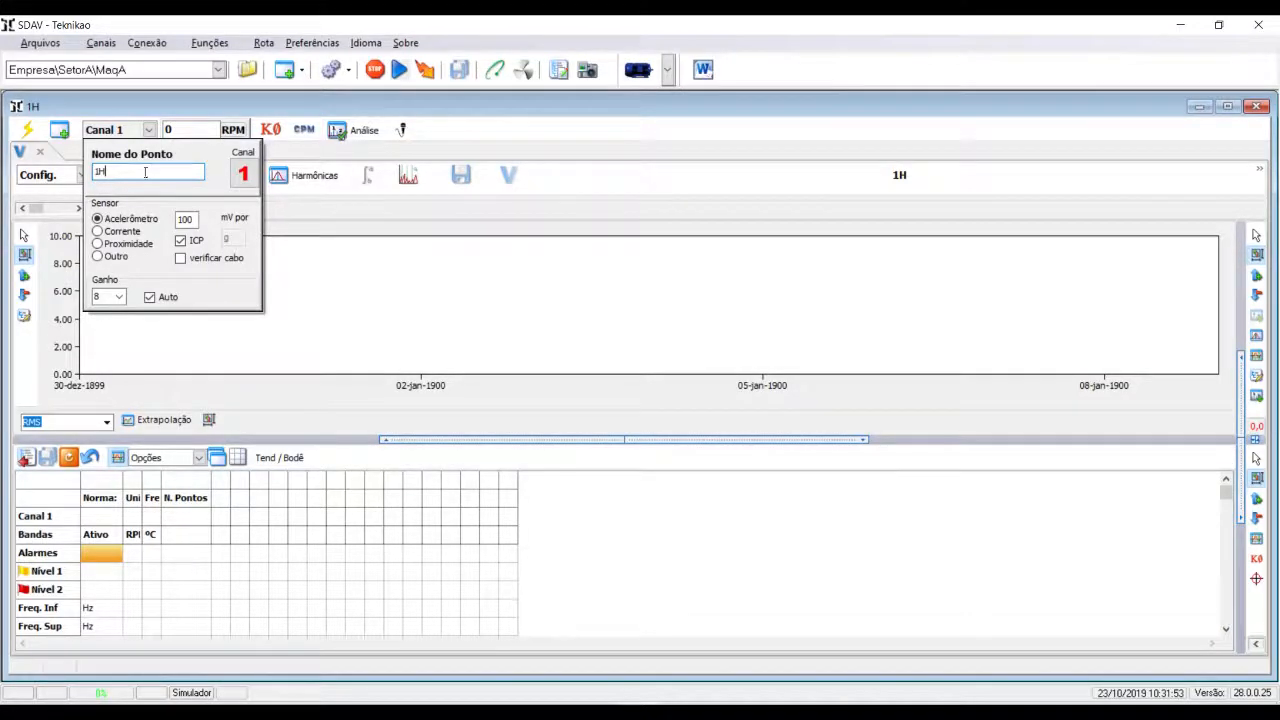
- Close the Canal 1 point settings and review the acquisition configuration of the velocity reading
{"action": "left_click", "coordinate": [470, 146]}
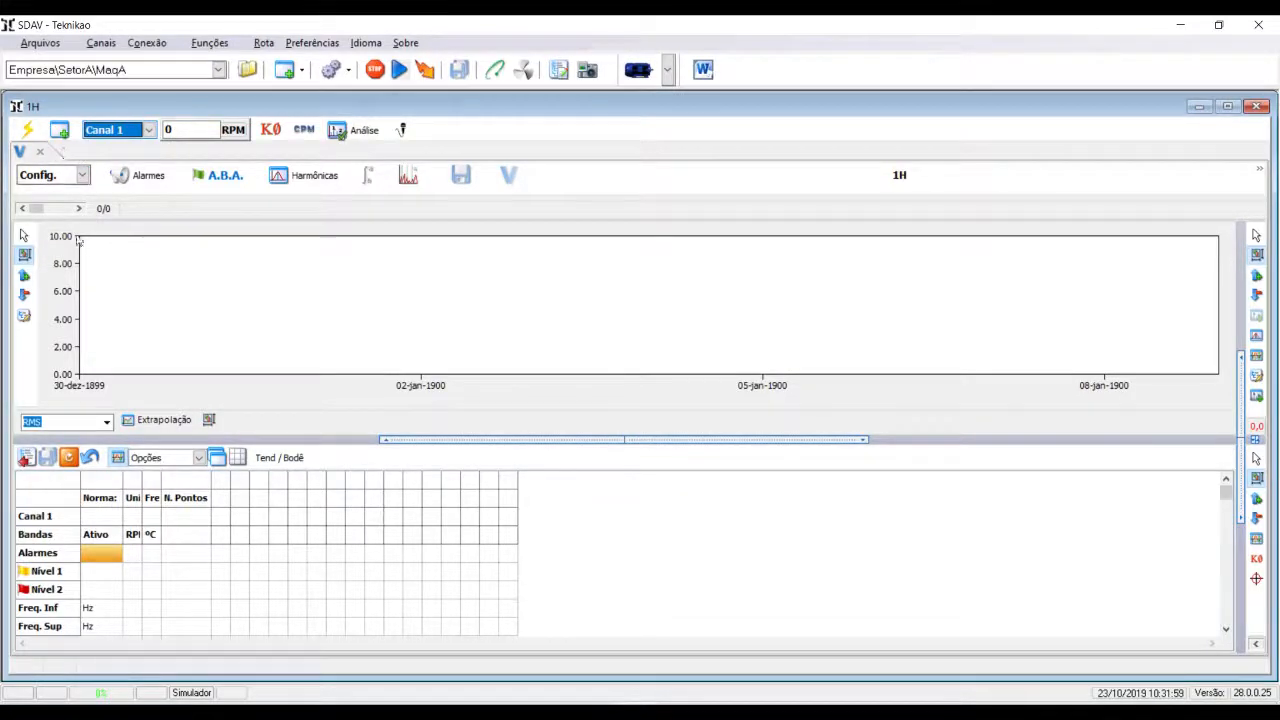
{"action": "left_click", "coordinate": [83, 175]}
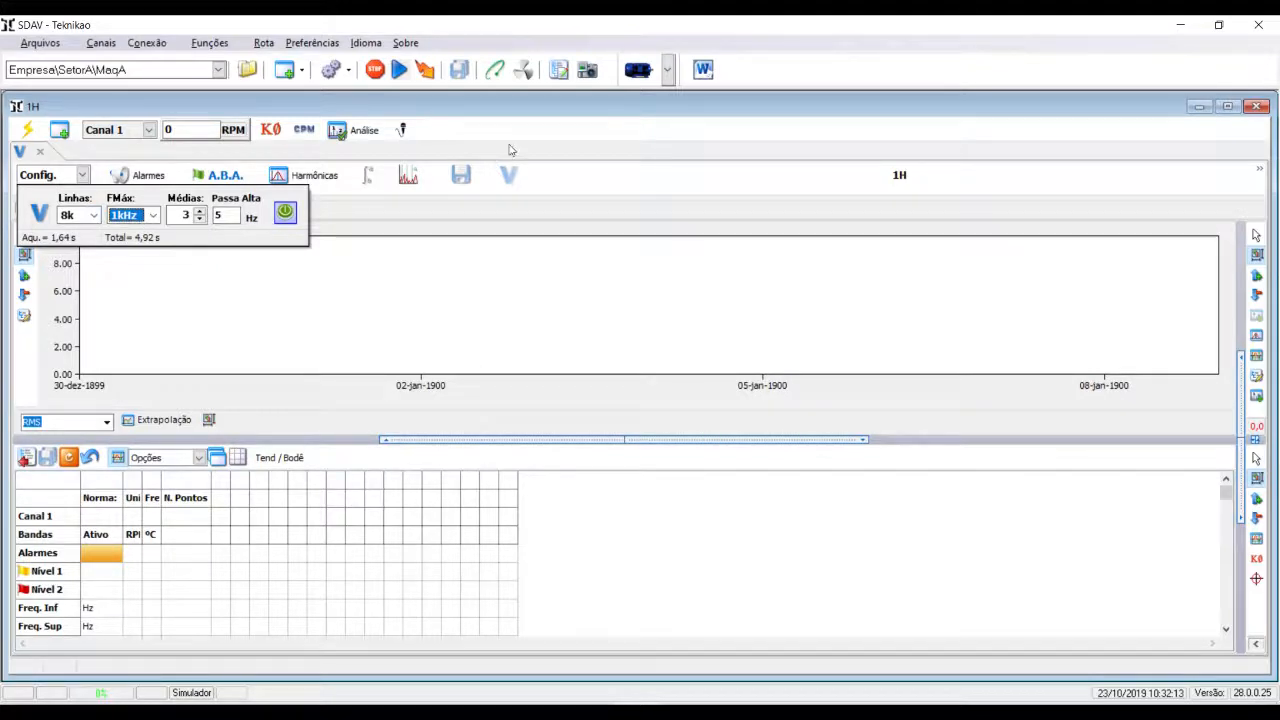
{"action": "left_click", "coordinate": [82, 175]}
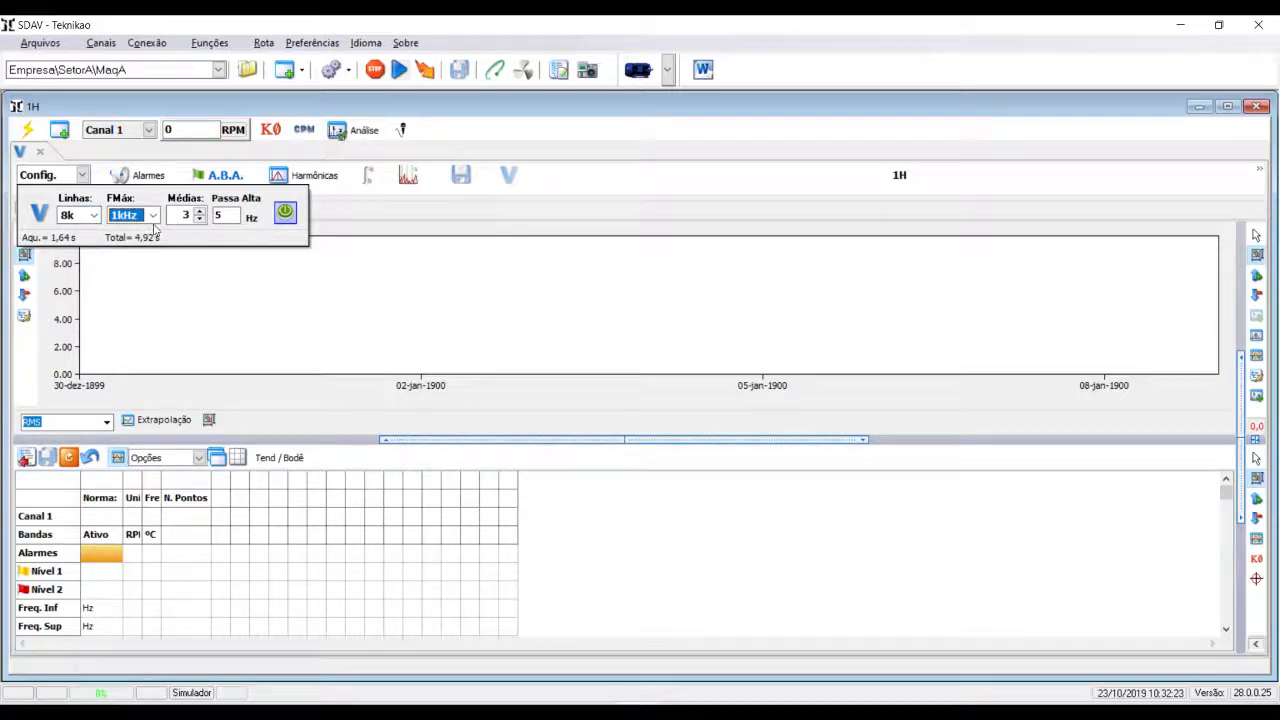
{"action": "left_click", "coordinate": [377, 150]}
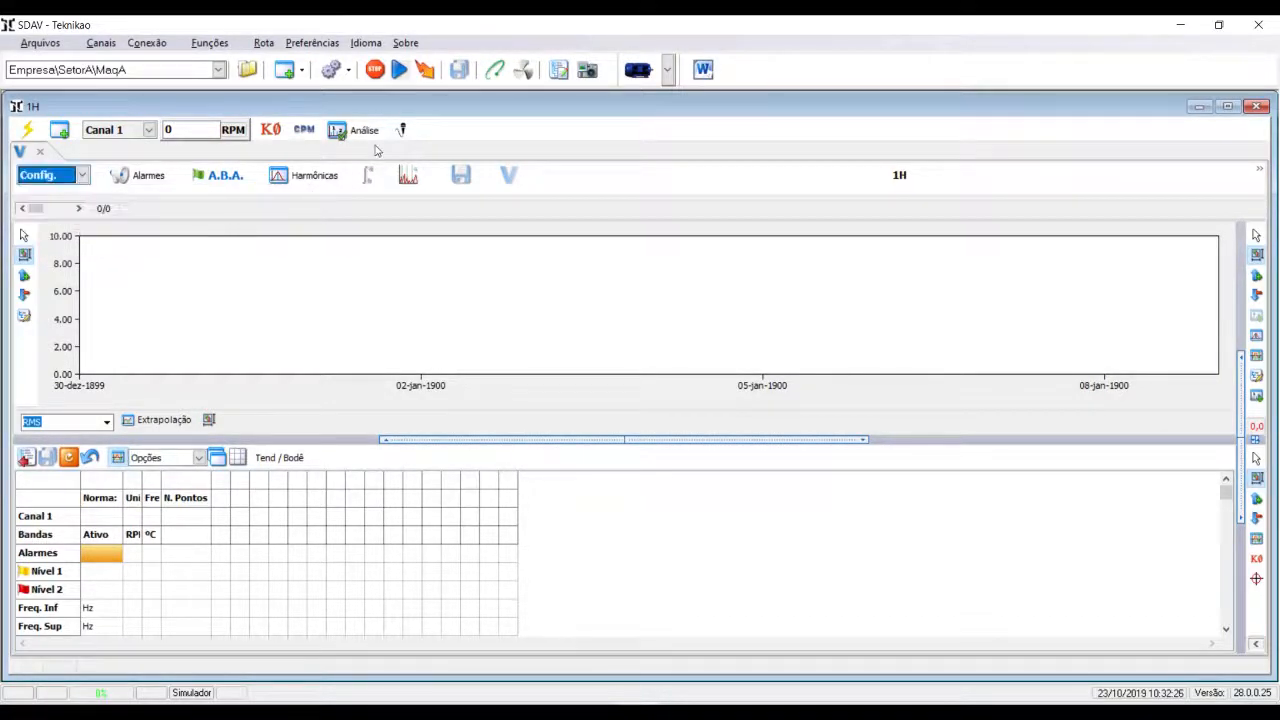
- Check the reading settings required for the collector in the route import/export window, and close it
{"action": "left_click", "coordinate": [264, 45]}
{"action": "left_click", "coordinate": [305, 118]}
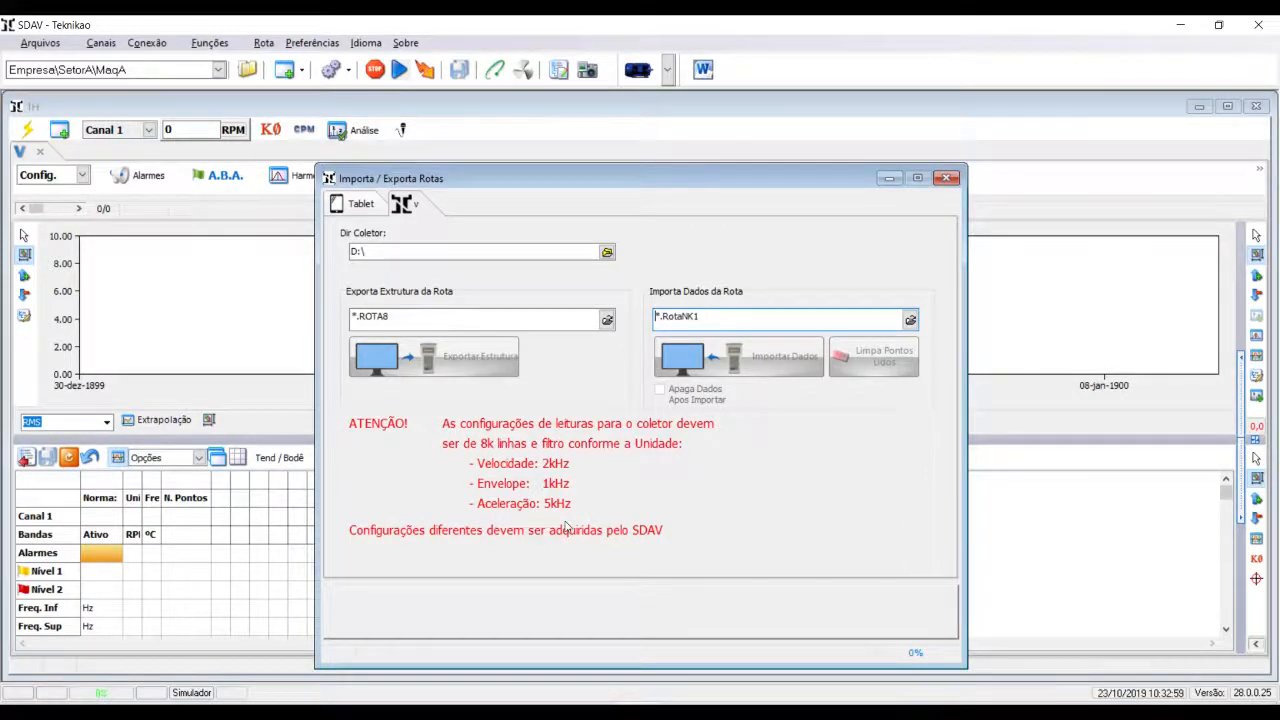
{"action": "left_click", "coordinate": [946, 178]}
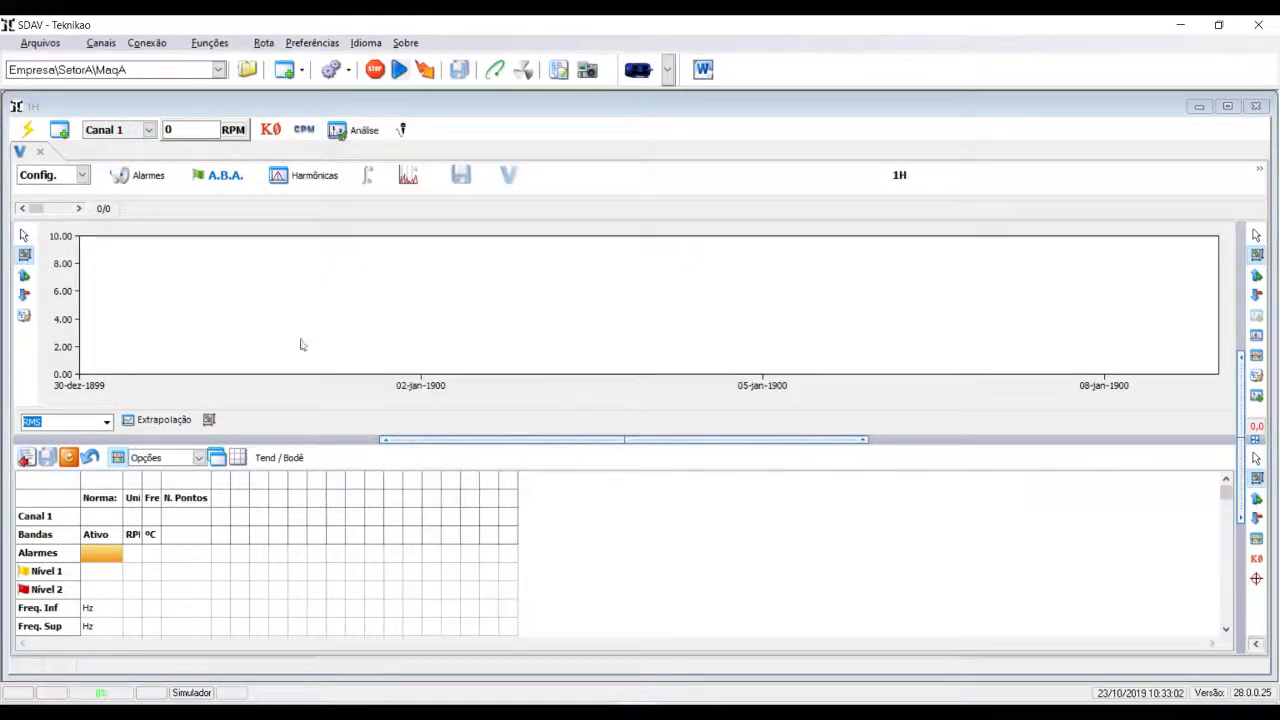
- Set the maximum frequency (FMáx) of the velocity reading to 2kHz
{"action": "left_click", "coordinate": [83, 175]}
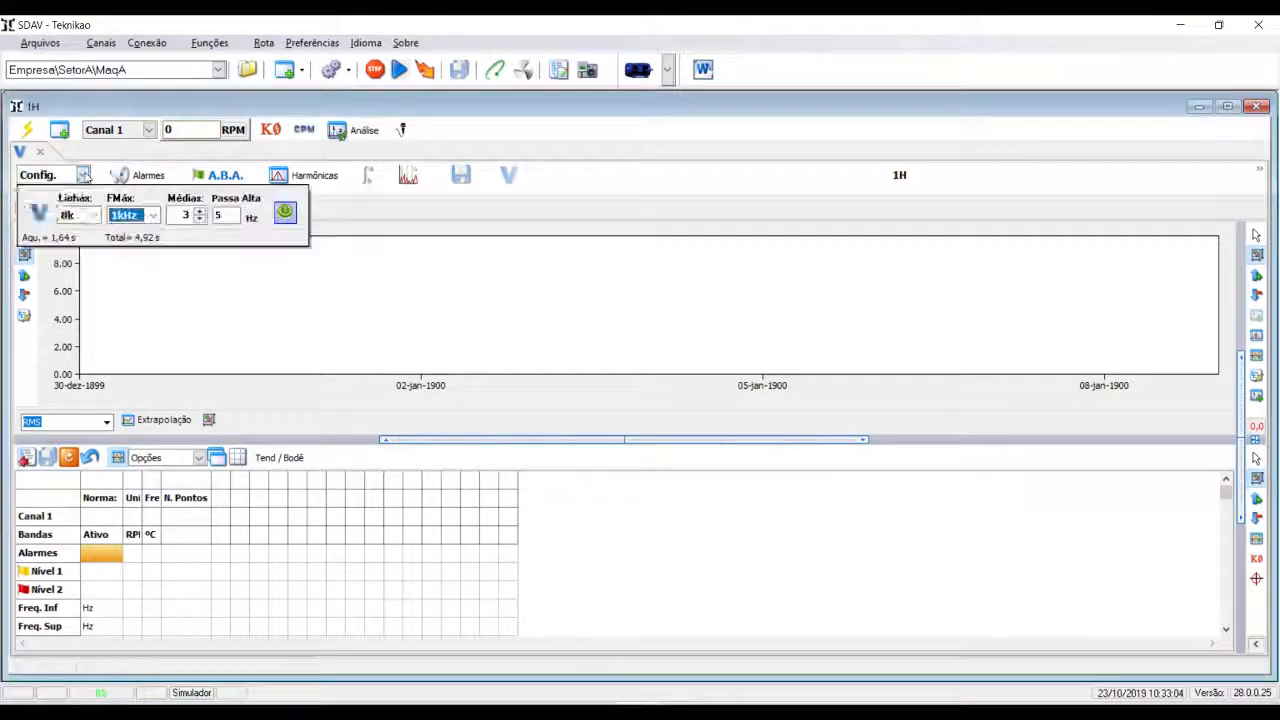
{"action": "left_click", "coordinate": [152, 216]}
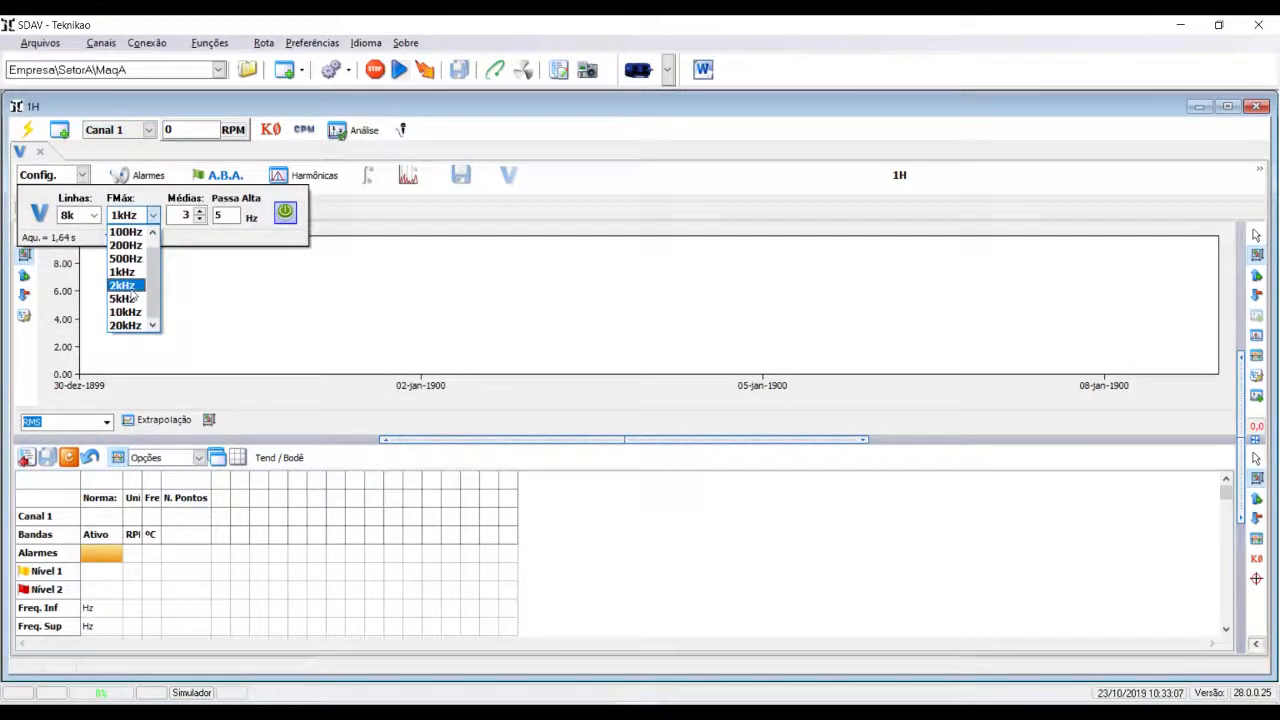
{"action": "left_click", "coordinate": [128, 286]}
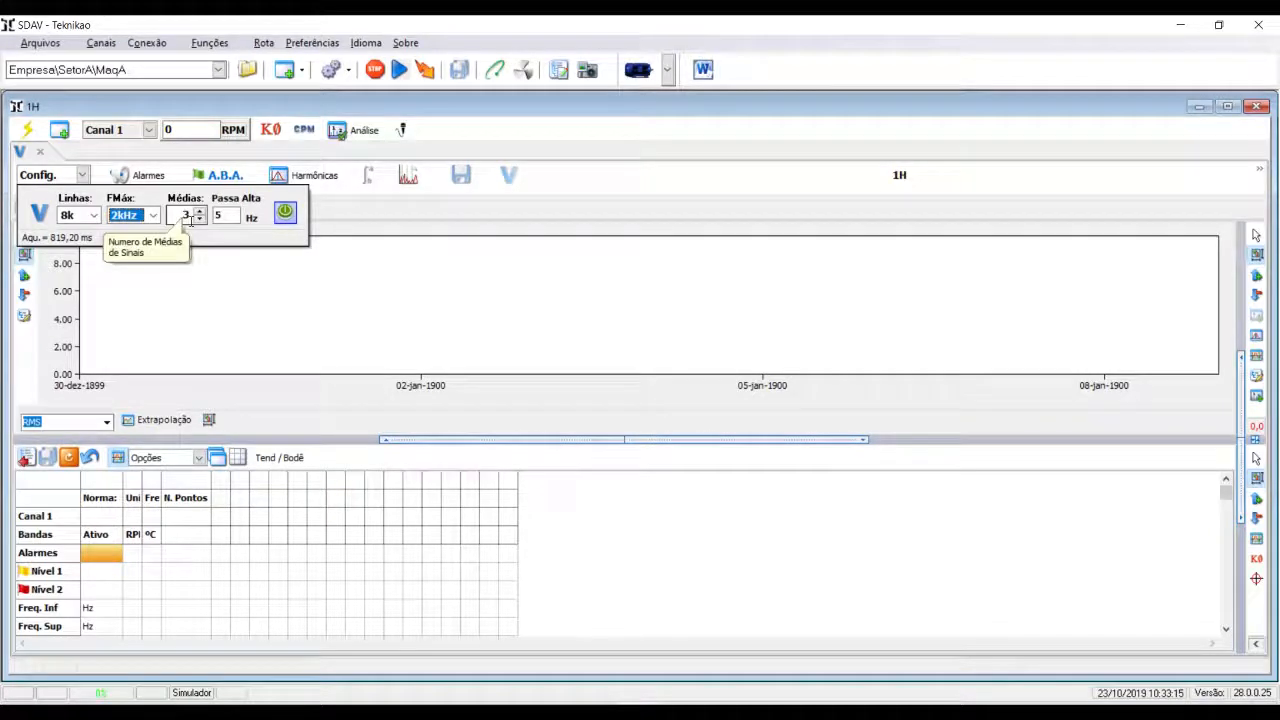
{"action": "left_click", "coordinate": [72, 152]}
- Add a second reading to point 1H and change its type to envelope (E)
{"action": "left_click", "coordinate": [59, 131]}
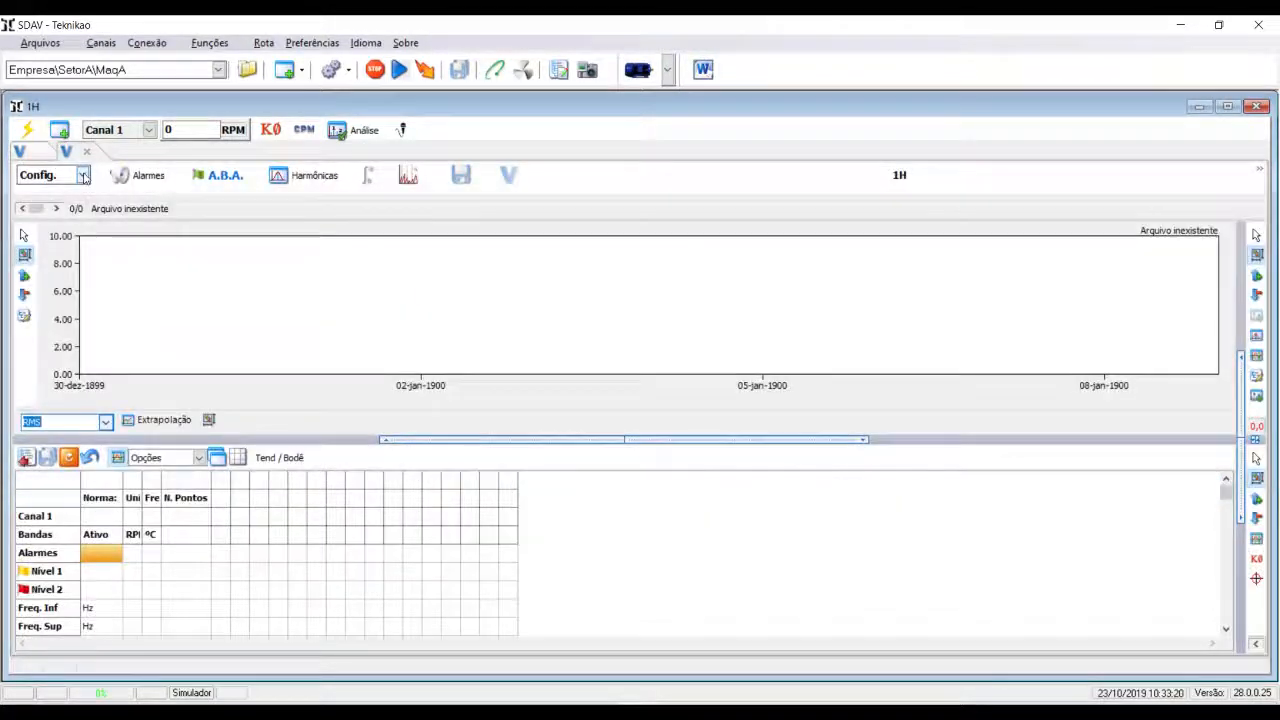
{"action": "left_click", "coordinate": [38, 175]}
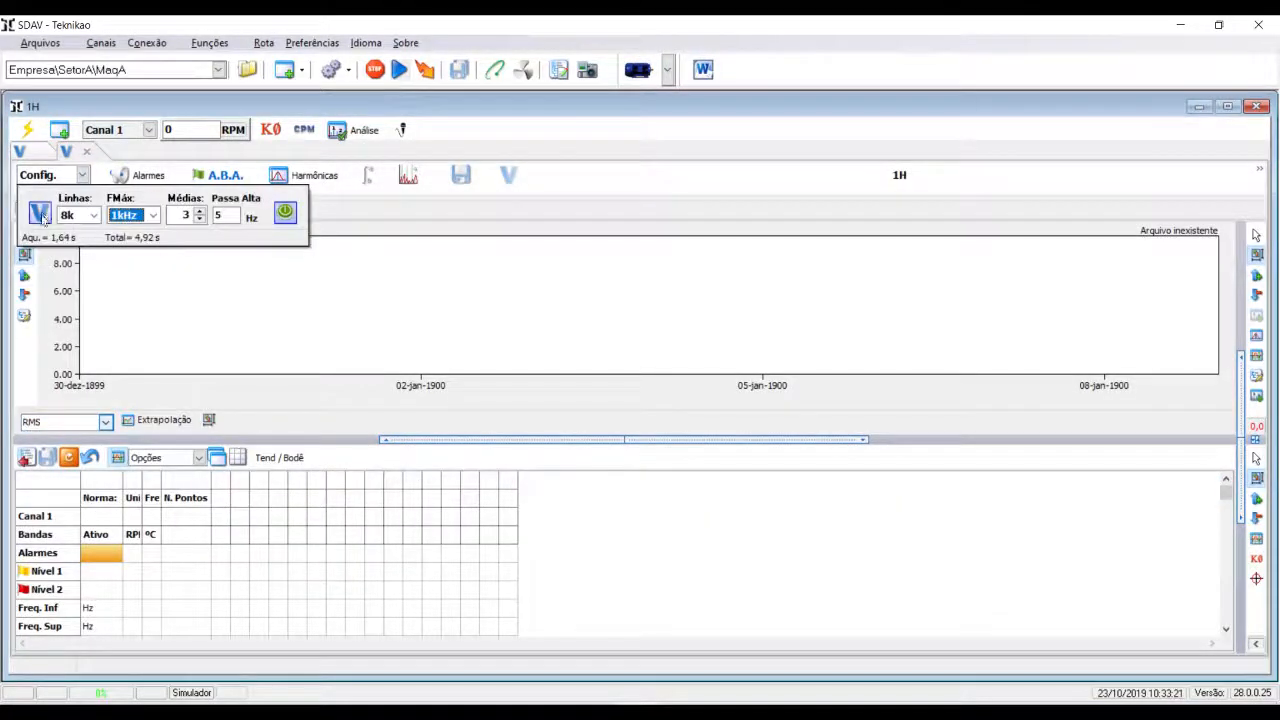
{"action": "left_click", "coordinate": [41, 215]}
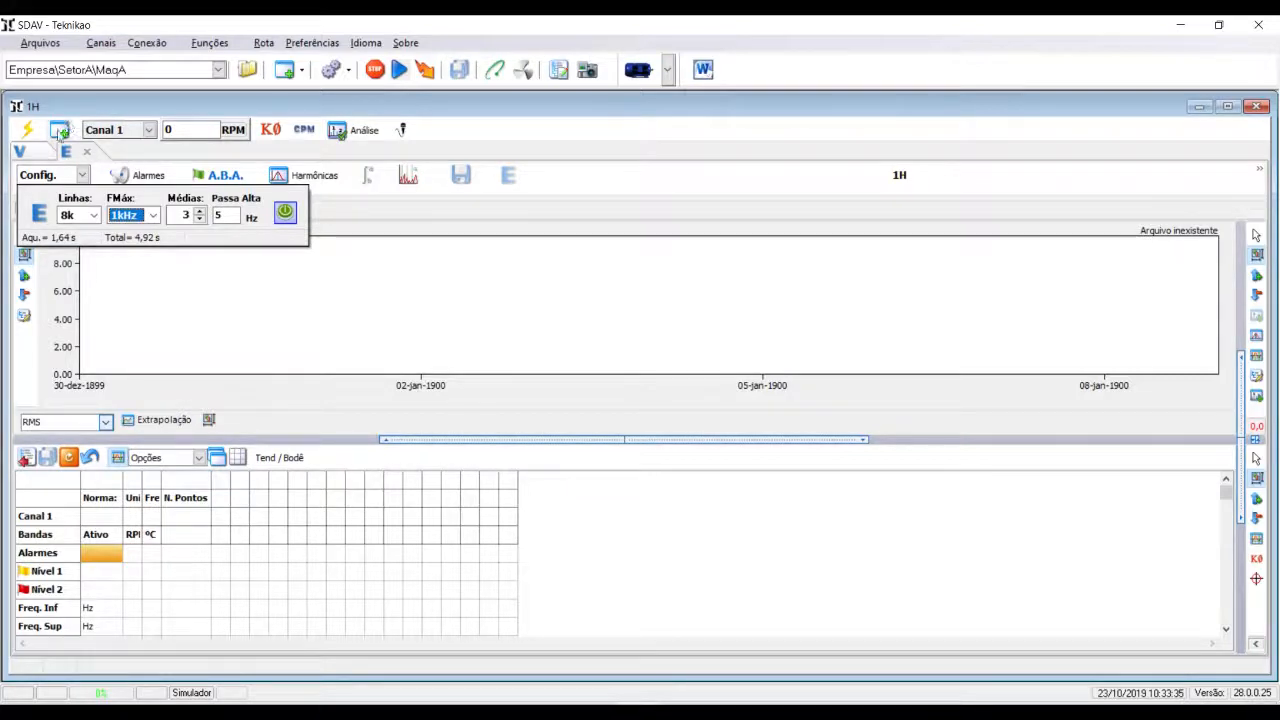
- Add a third reading to point 1H as acceleration (A) with a maximum frequency of 5kHz
{"action": "left_click", "coordinate": [59, 131]}
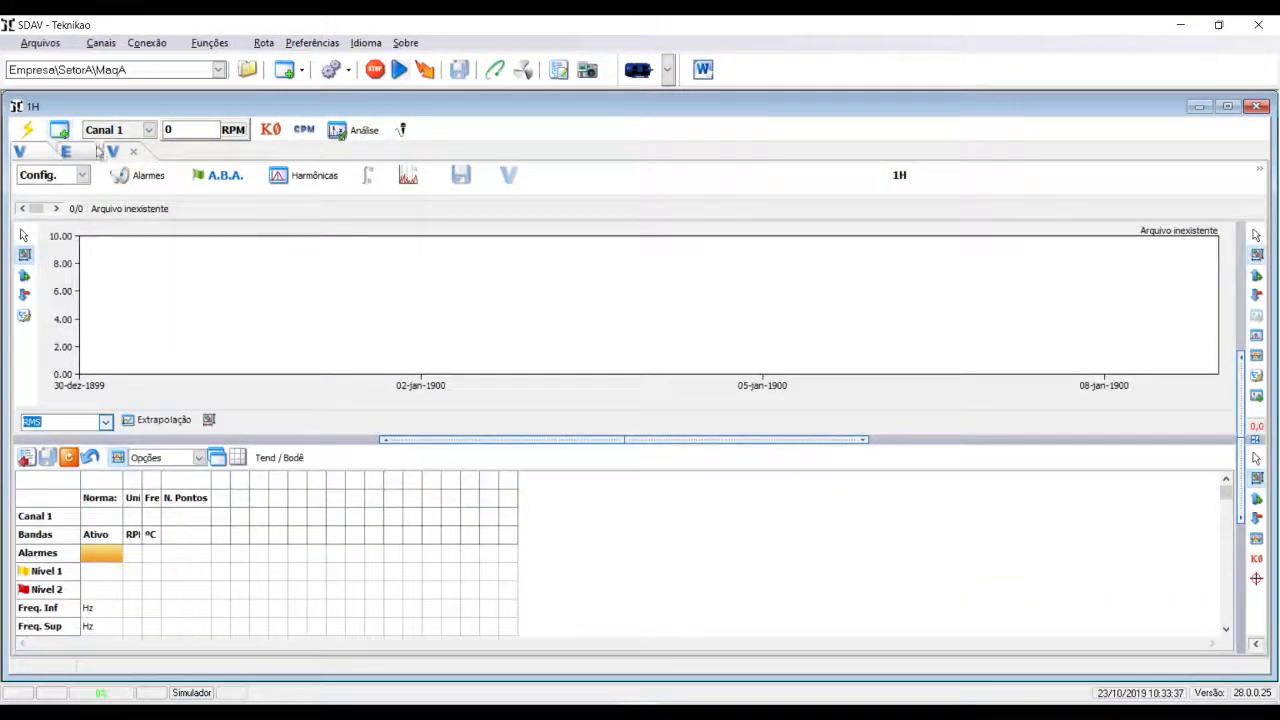
{"action": "left_click", "coordinate": [82, 175]}
{"action": "left_click", "coordinate": [40, 214]}
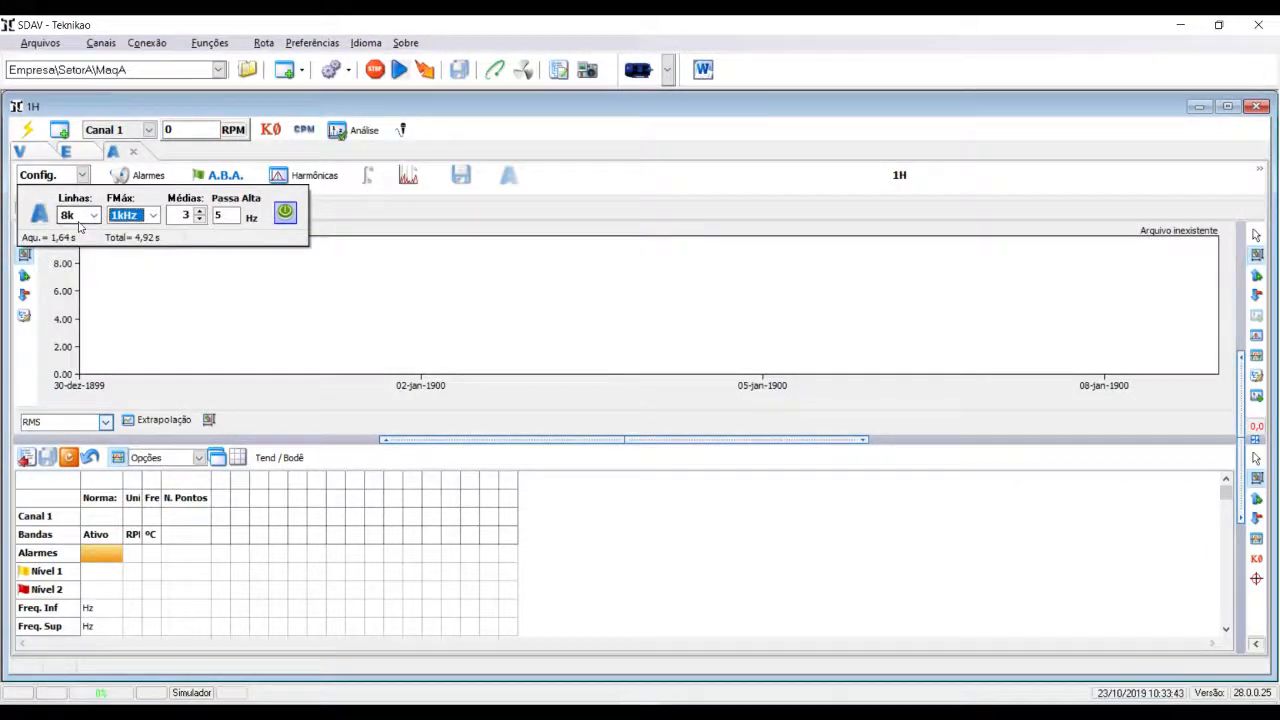
{"action": "left_click", "coordinate": [152, 215]}
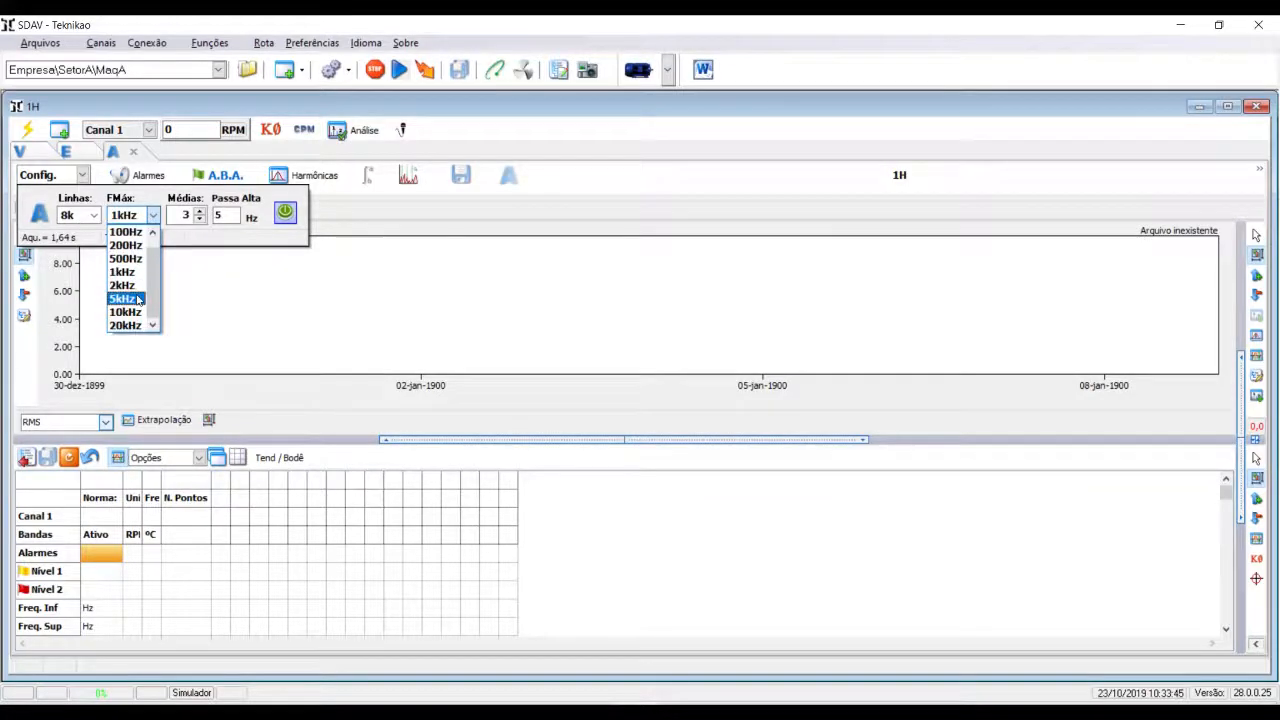
{"action": "left_click", "coordinate": [138, 299]}
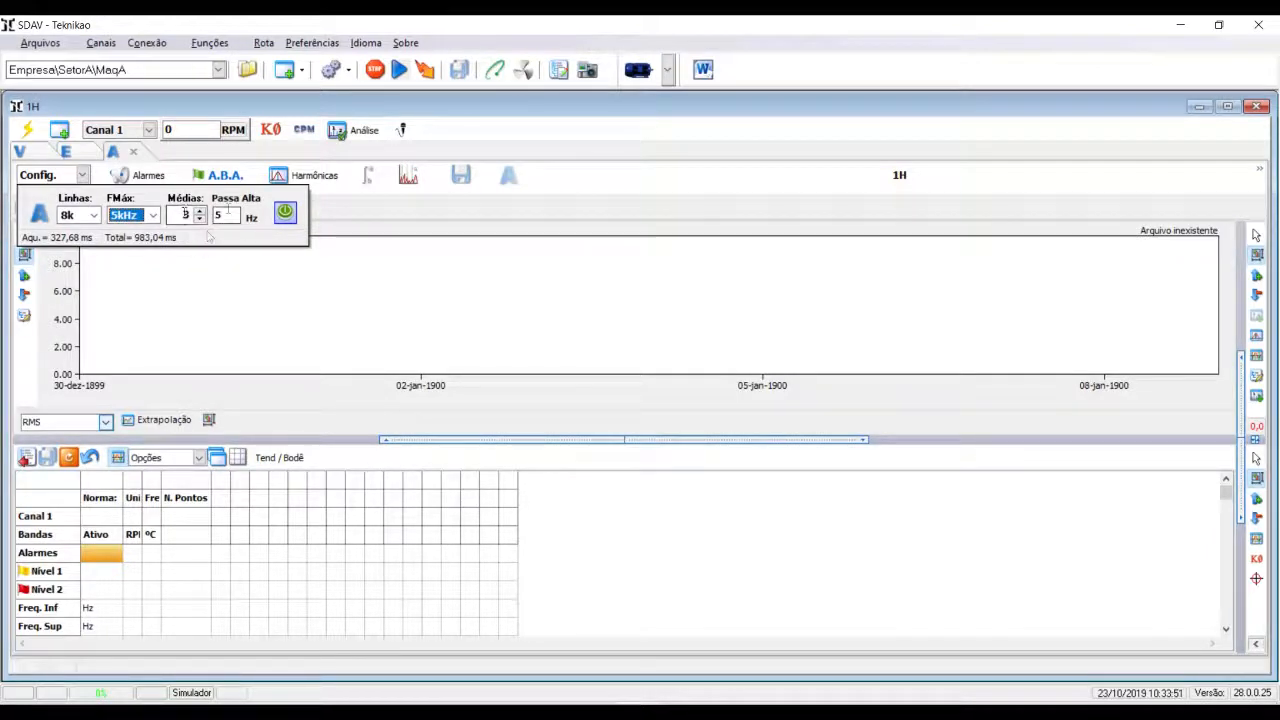
{"action": "left_click", "coordinate": [310, 160]}
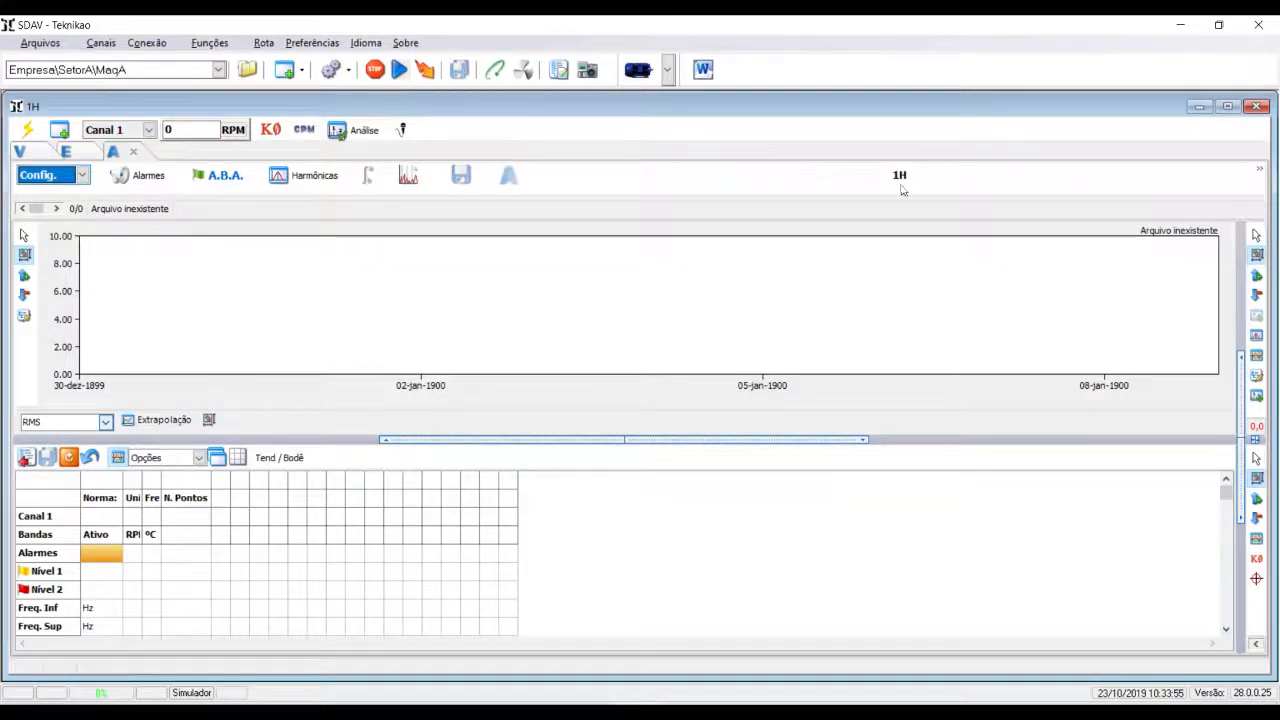
- Save the reading configuration as Ponto 1H.CFG9 in the MaqA folder
{"action": "left_click", "coordinate": [19, 151]}
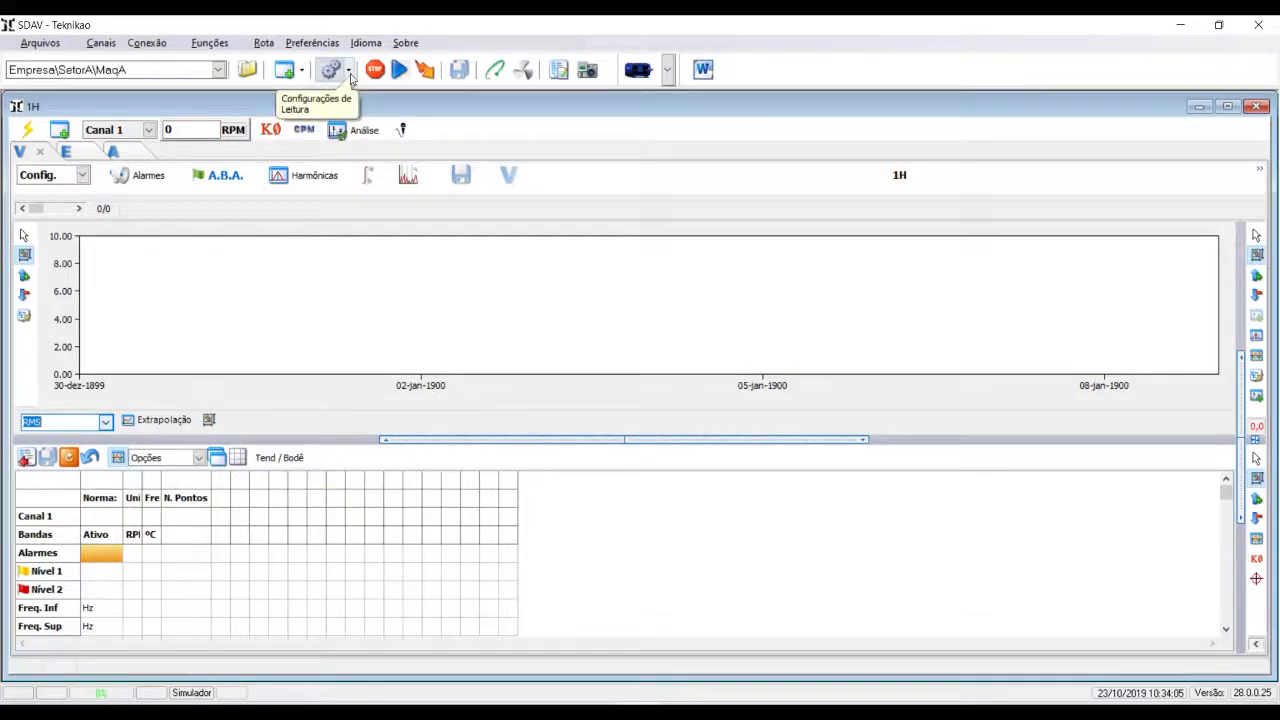
{"action": "left_click", "coordinate": [349, 72]}
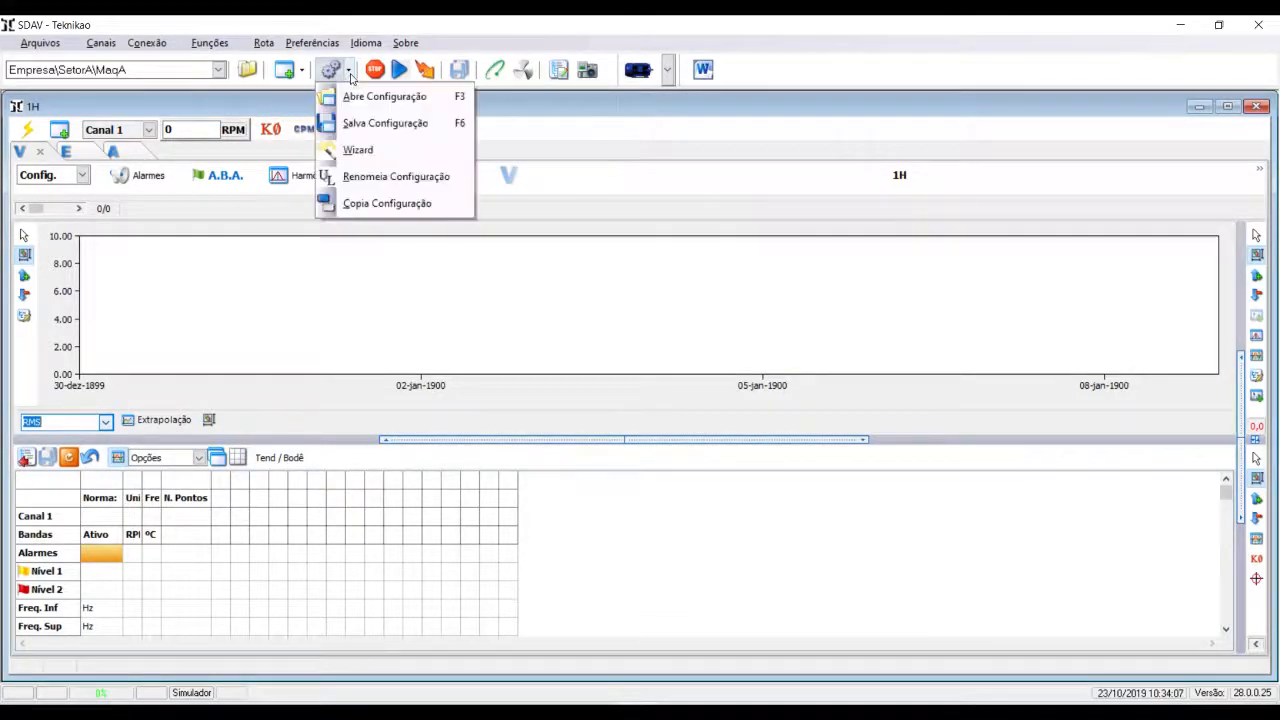
{"action": "left_click", "coordinate": [380, 124]}
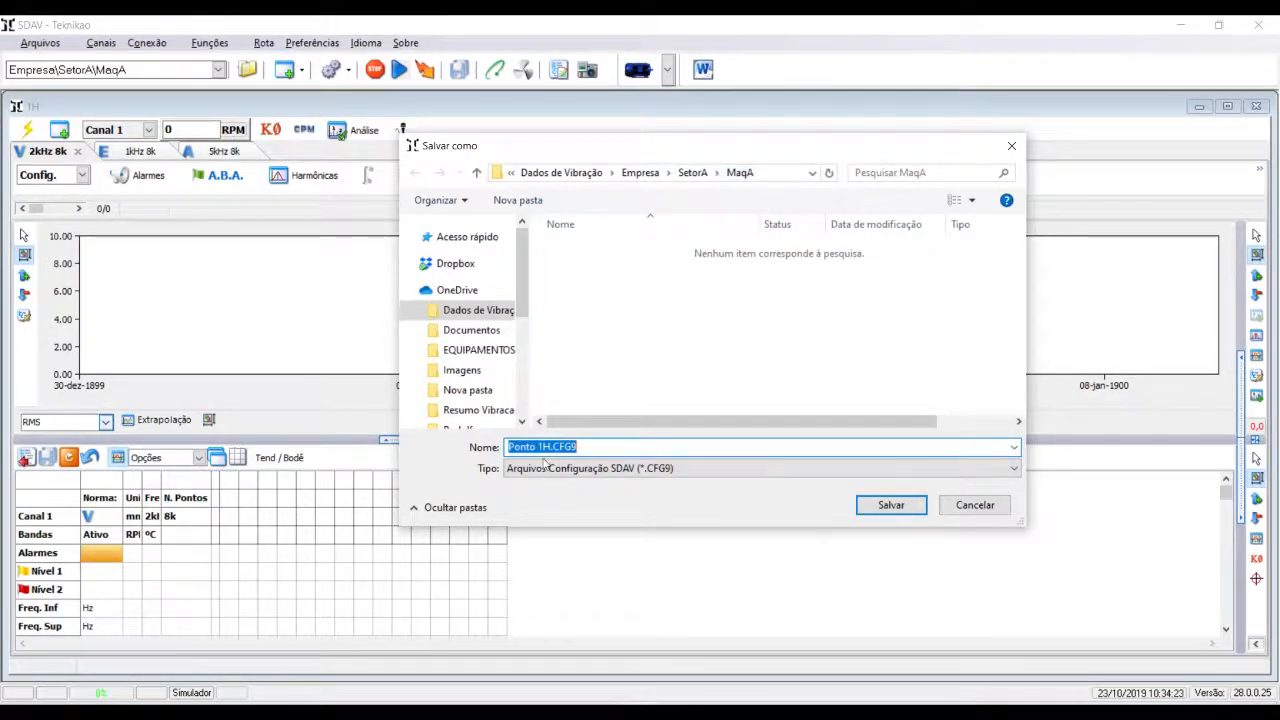
{"action": "left_click", "coordinate": [889, 505]}
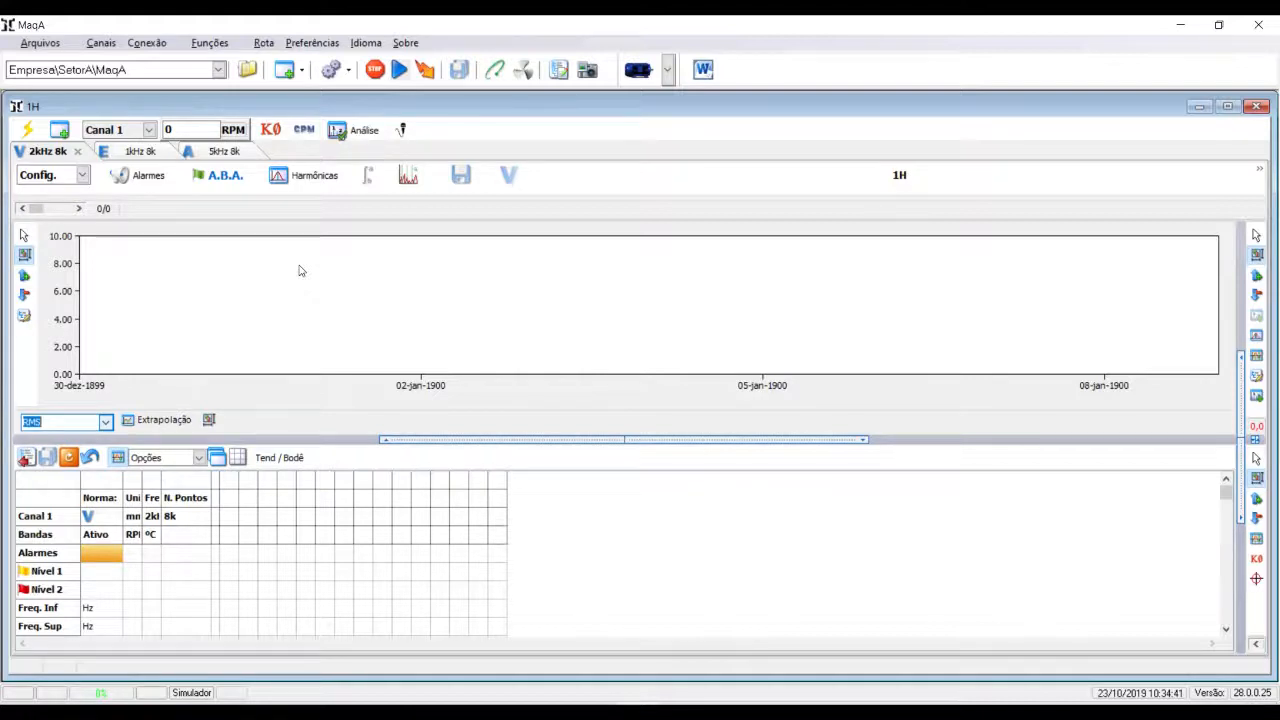
- Rename the Canal 1 measurement point to 1V and save the configuration as Ponto 1V.CFG9
{"action": "left_click", "coordinate": [149, 132]}
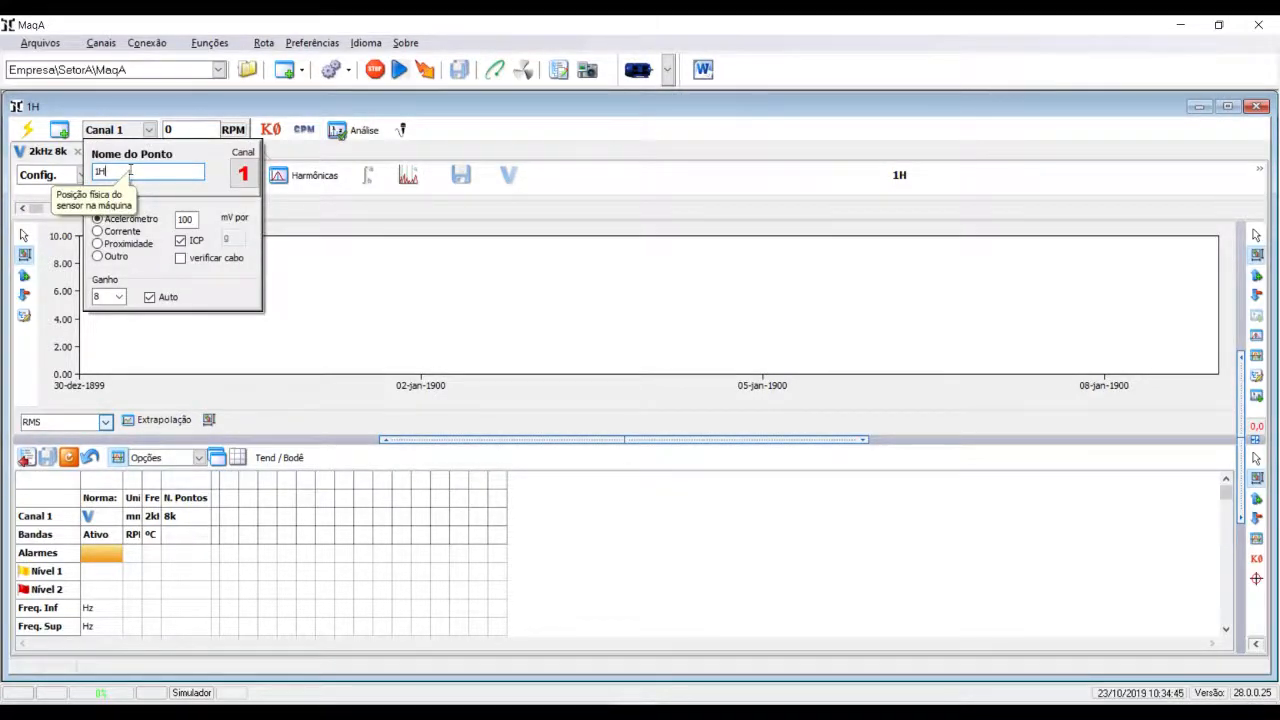
{"action": "key", "text": "BackSpace"}
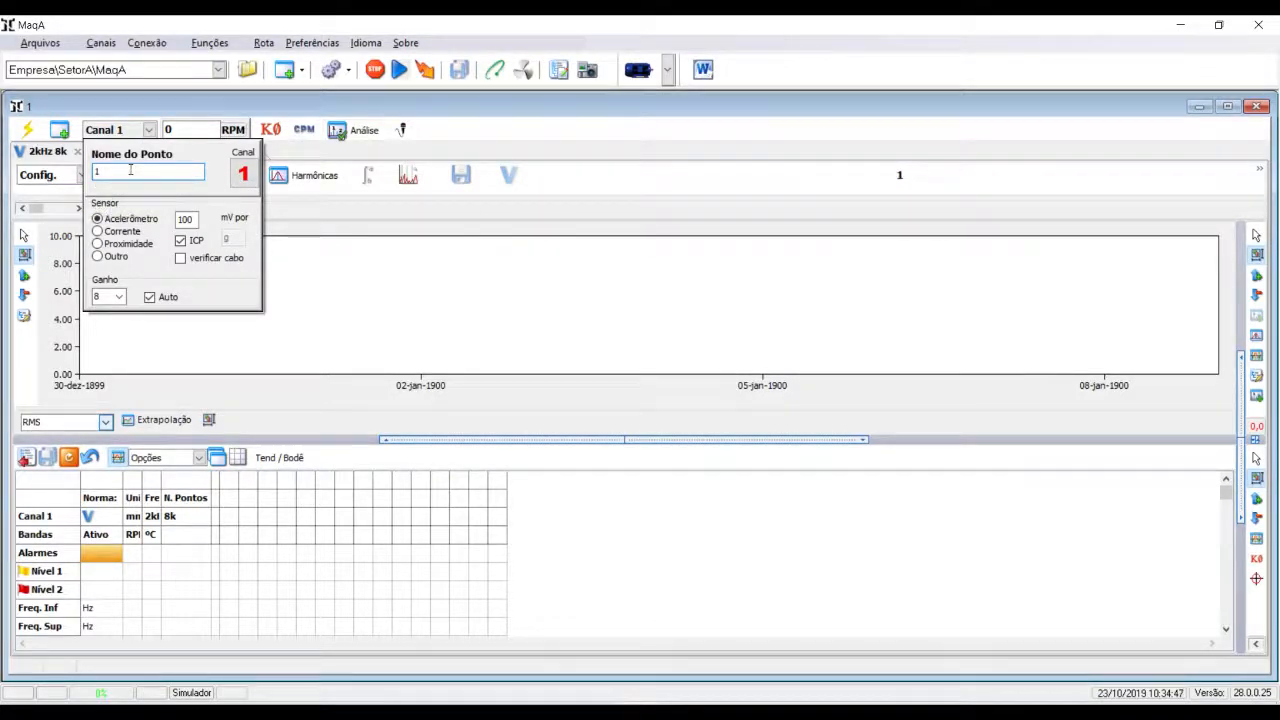
{"action": "left_click", "coordinate": [557, 144]}
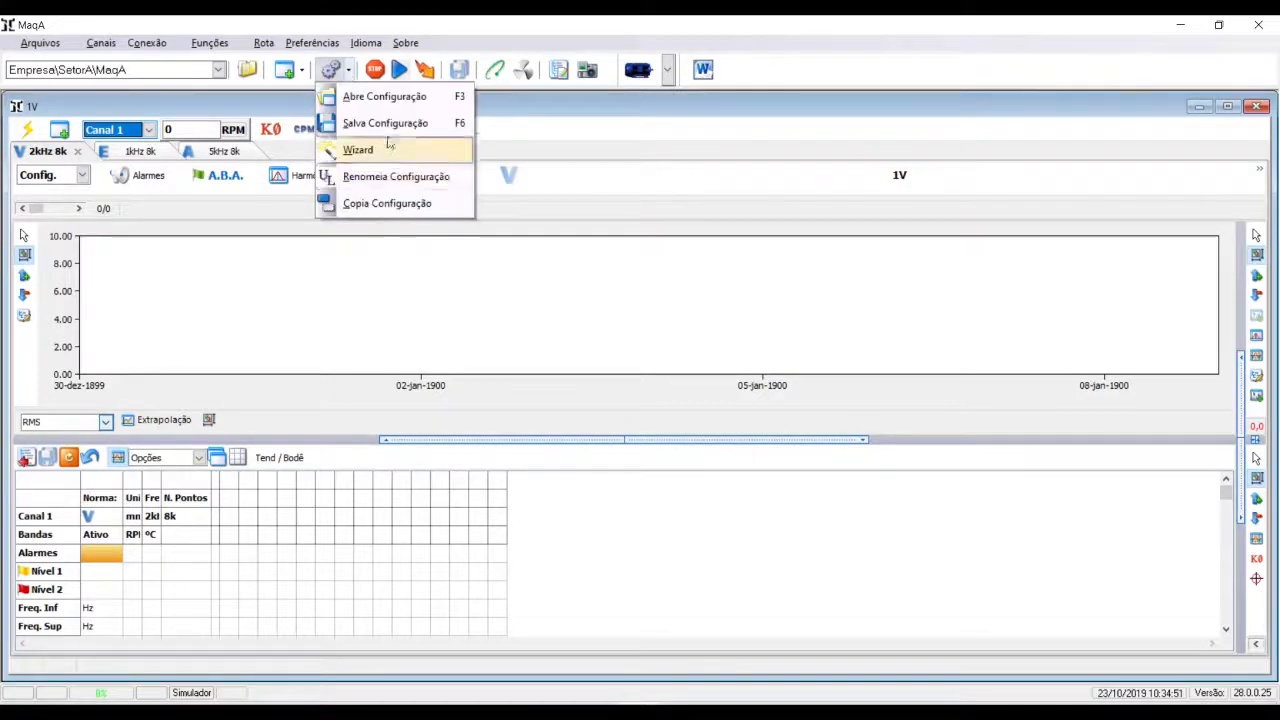
{"action": "left_click", "coordinate": [392, 123]}
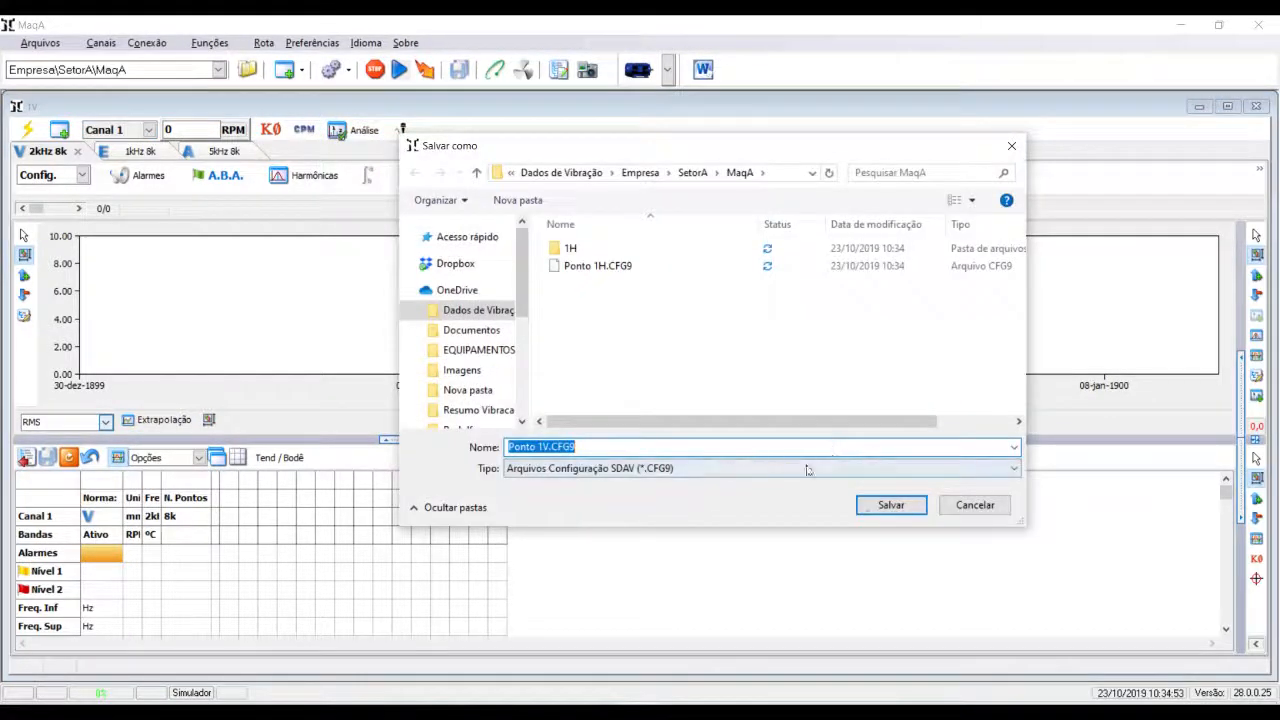
{"action": "left_click", "coordinate": [888, 504]}
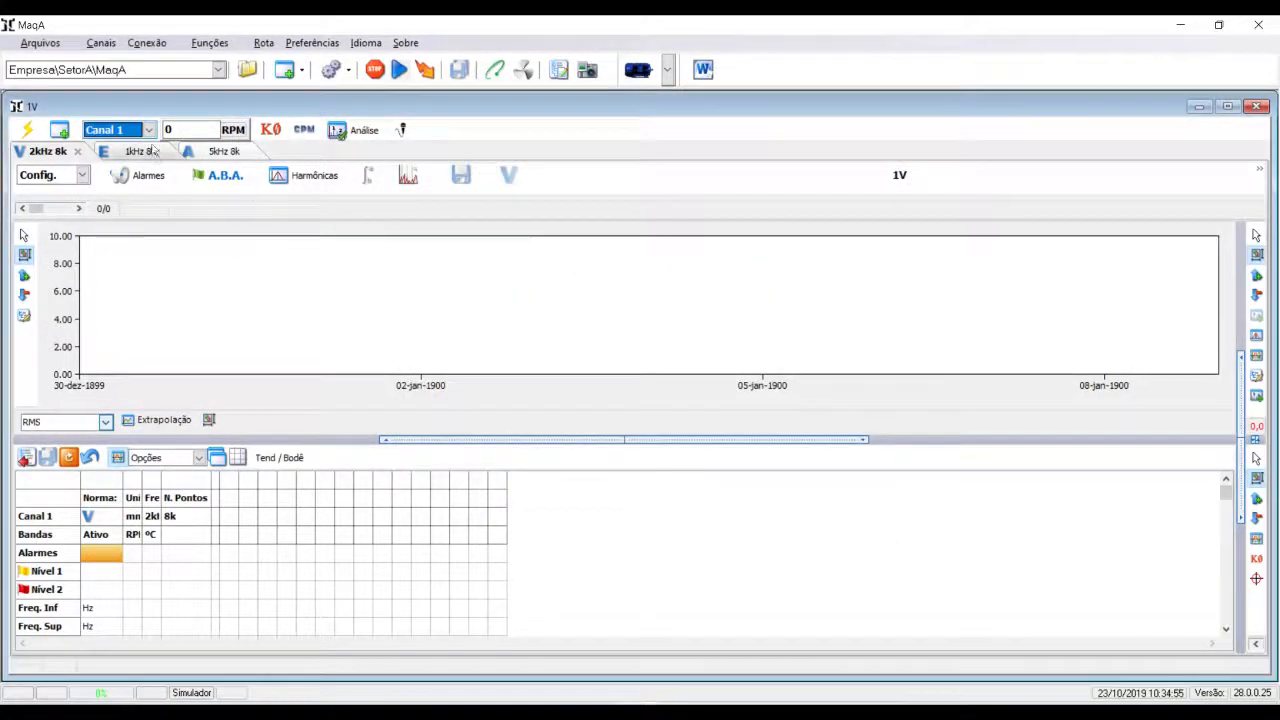
- Rename the Canal 1 measurement point to 2H and save its configuration in the MaqA folder
{"action": "left_click", "coordinate": [149, 130]}
{"action": "double_click", "coordinate": [133, 170]}
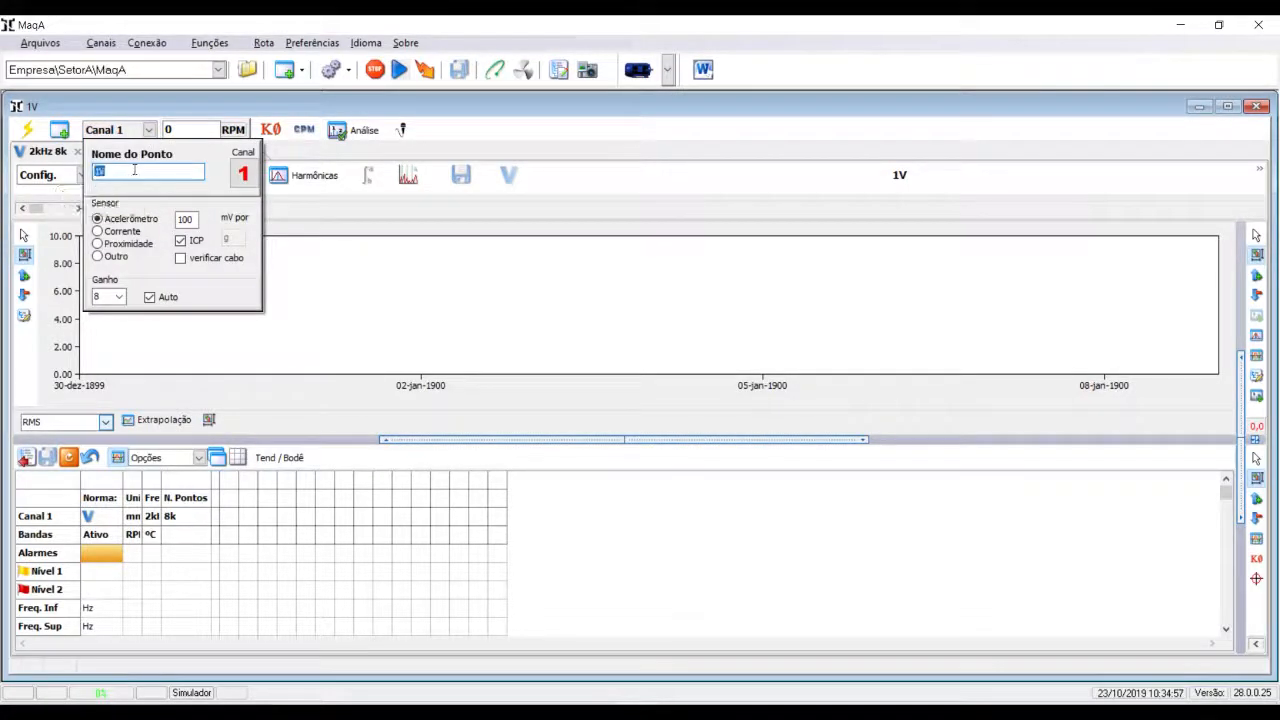
{"action": "type", "text": "2H"}
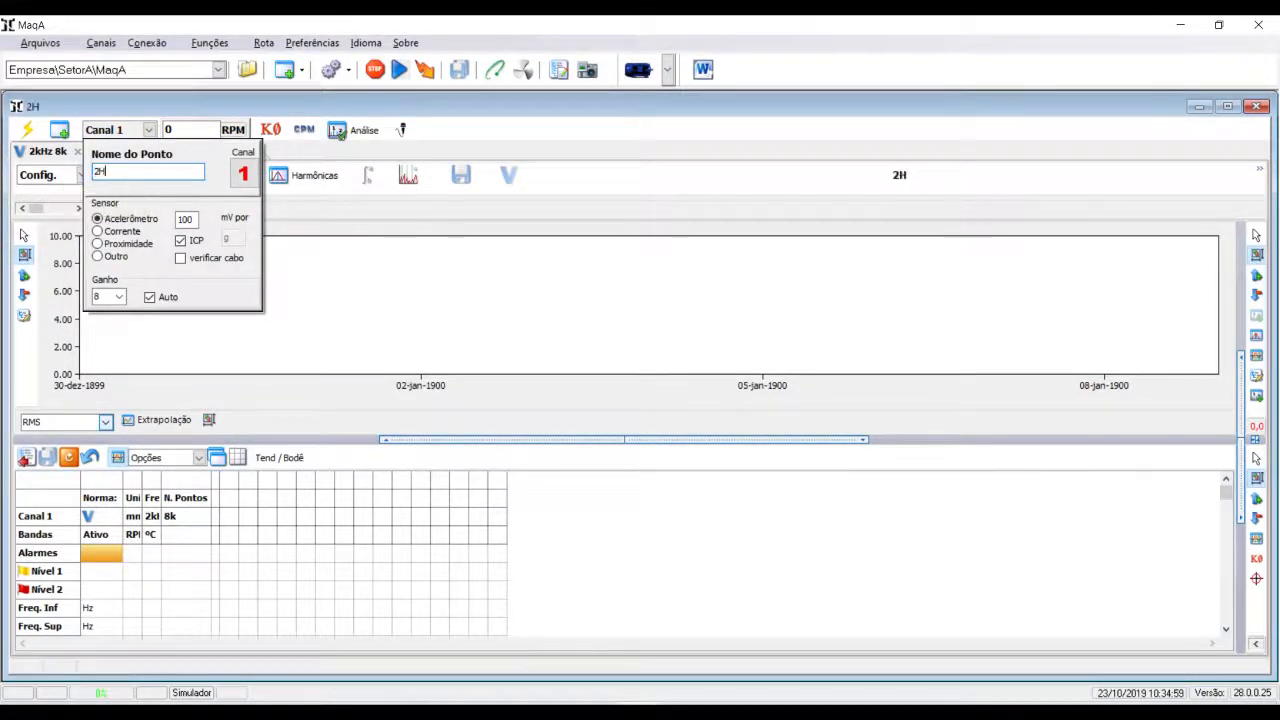
{"action": "left_click", "coordinate": [529, 163]}
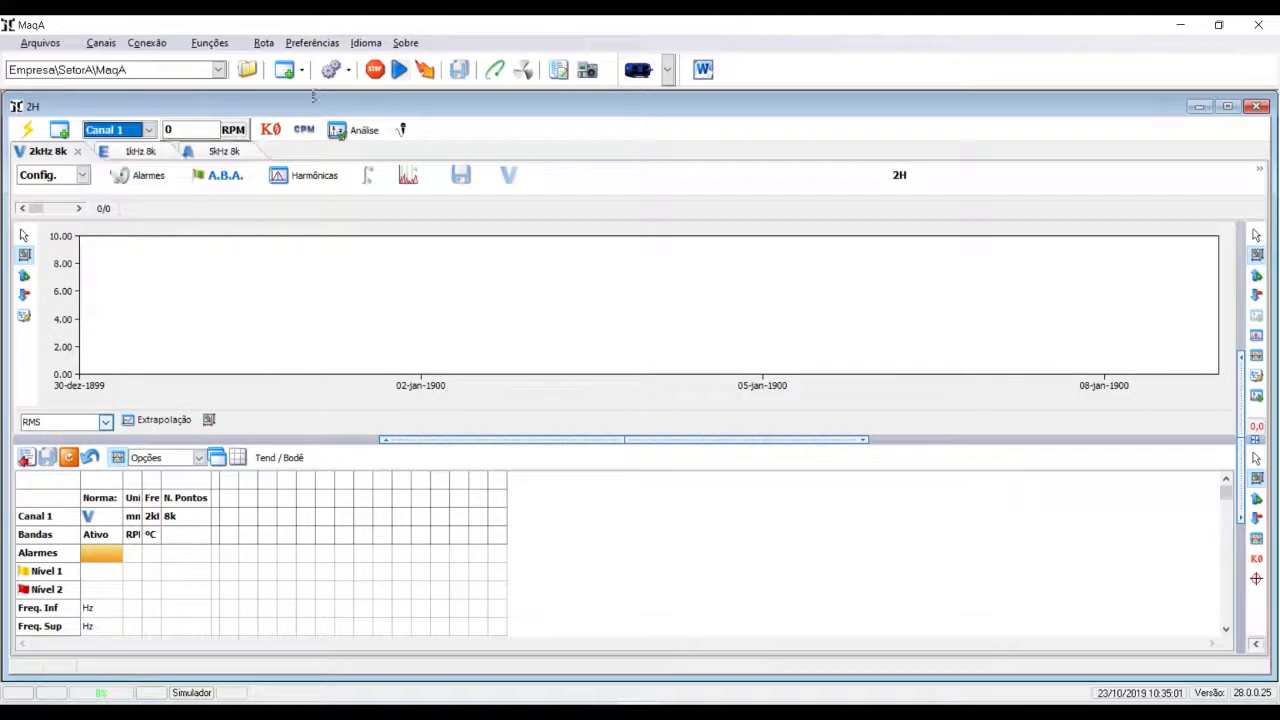
{"action": "left_click", "coordinate": [333, 70]}
{"action": "left_click", "coordinate": [367, 123]}
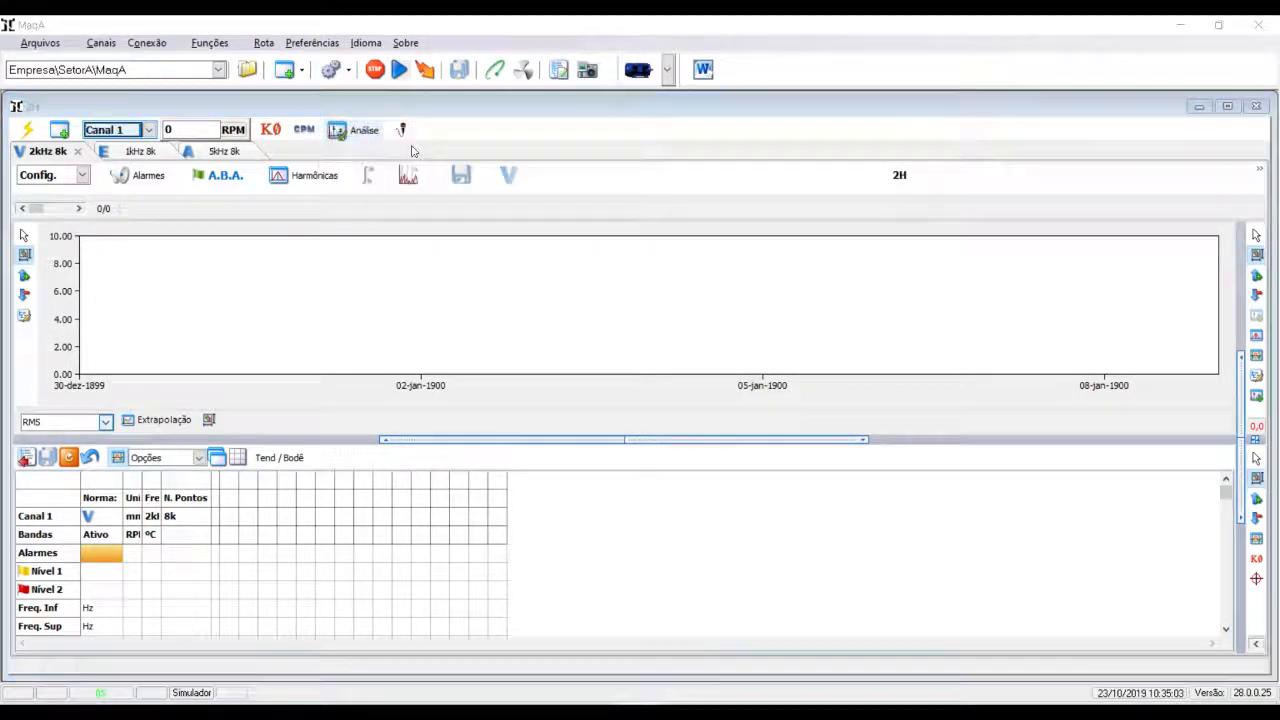
{"action": "left_click", "coordinate": [890, 505]}
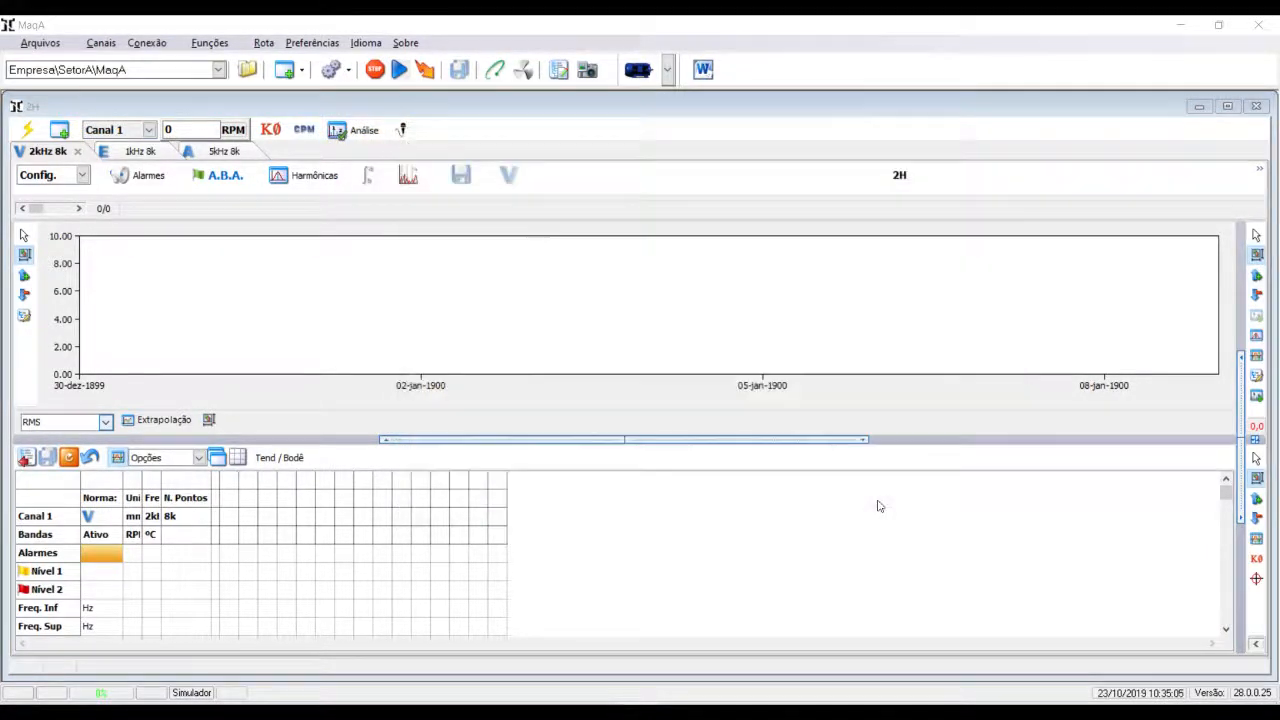
- Rename the Canal 1 measurement point to 2V and save the configuration as Ponto 2V.CFG9 in the MaqA folder
{"action": "left_click", "coordinate": [149, 133]}
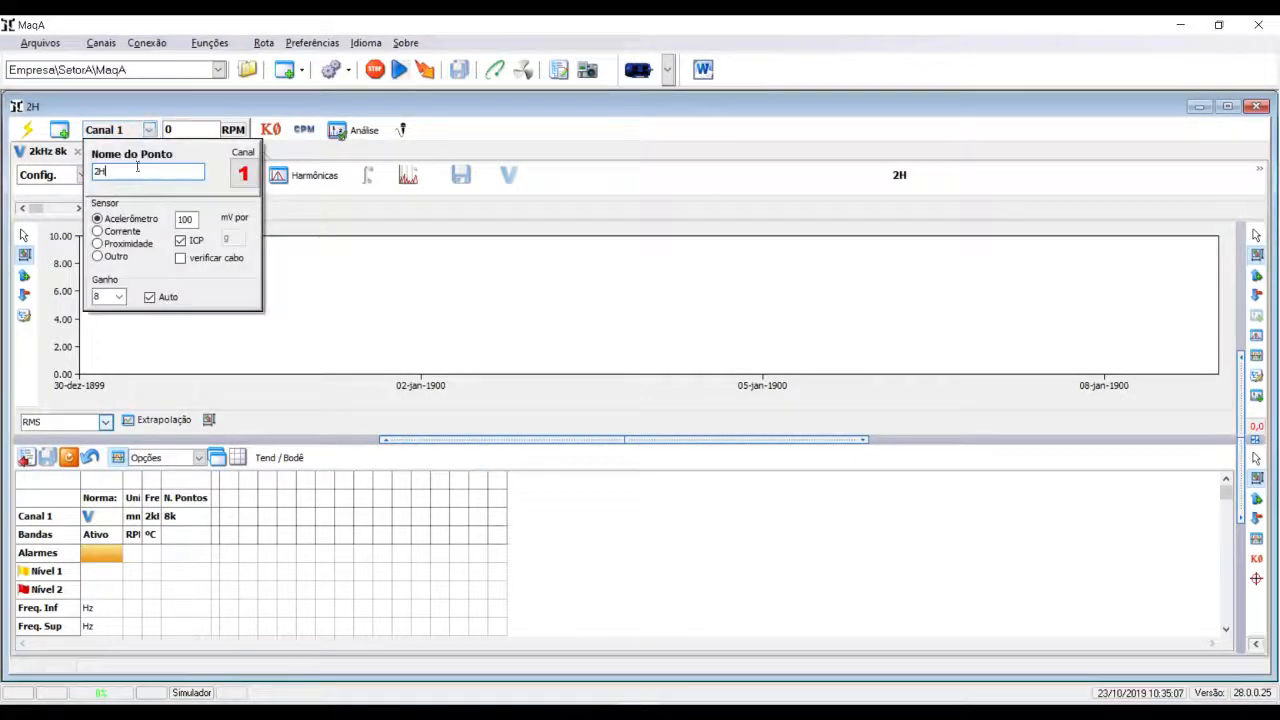
{"action": "double_click", "coordinate": [129, 172]}
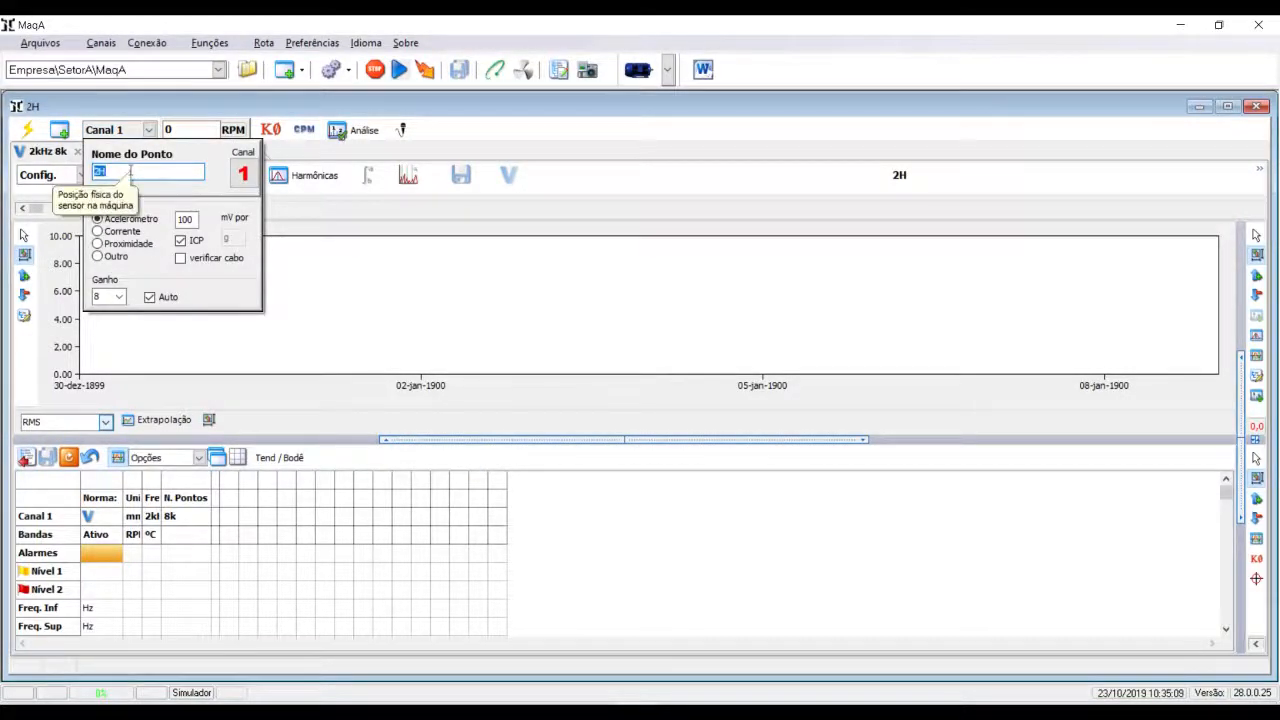
{"action": "type", "text": "2V"}
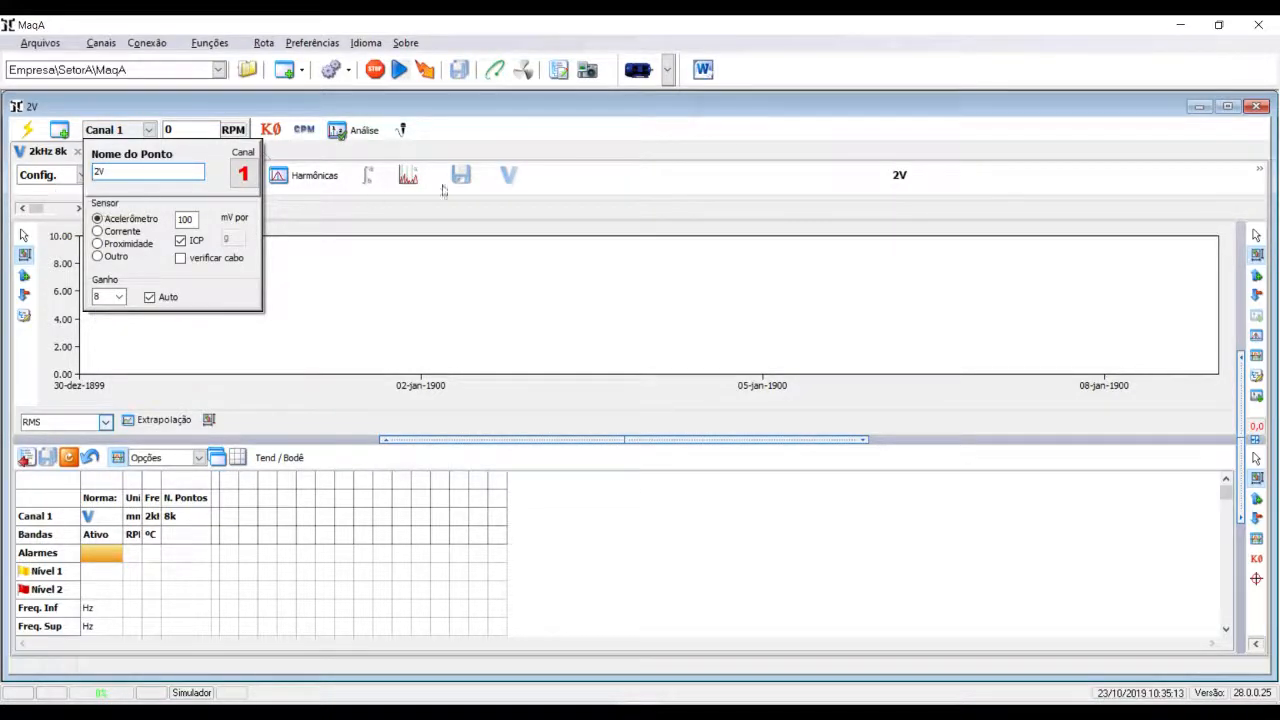
{"action": "left_click", "coordinate": [559, 152]}
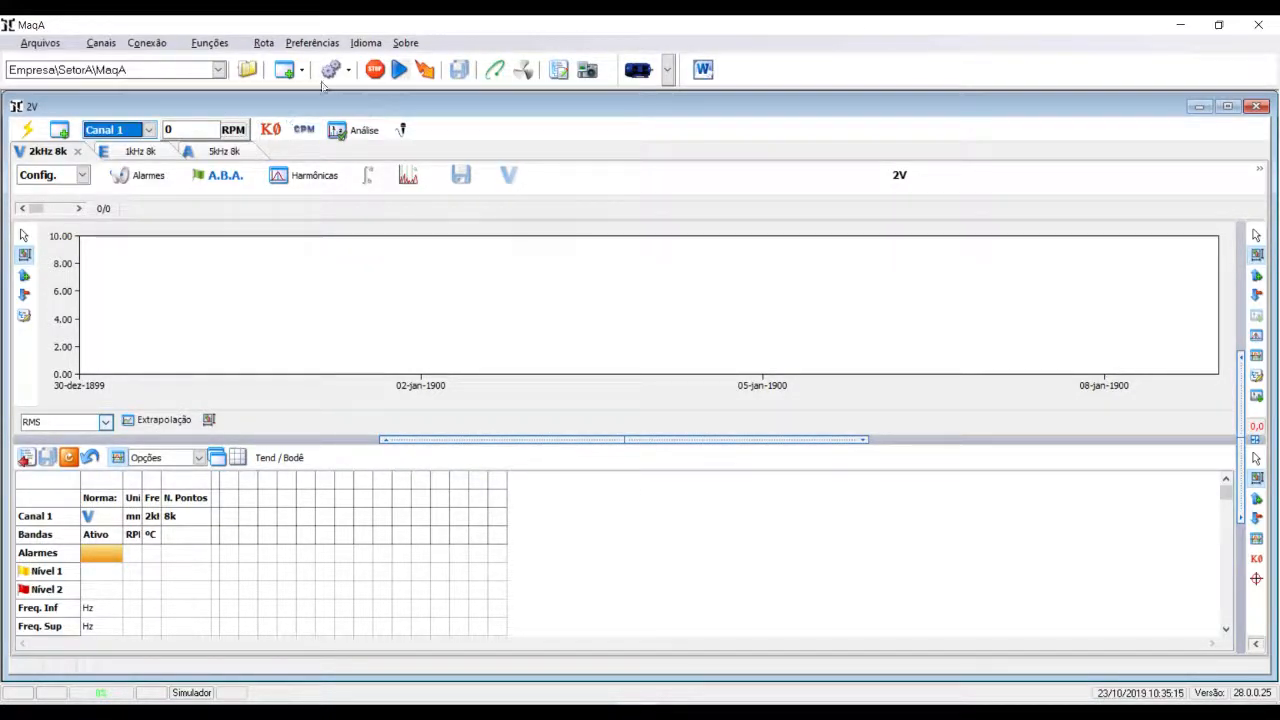
{"action": "left_click", "coordinate": [349, 75]}
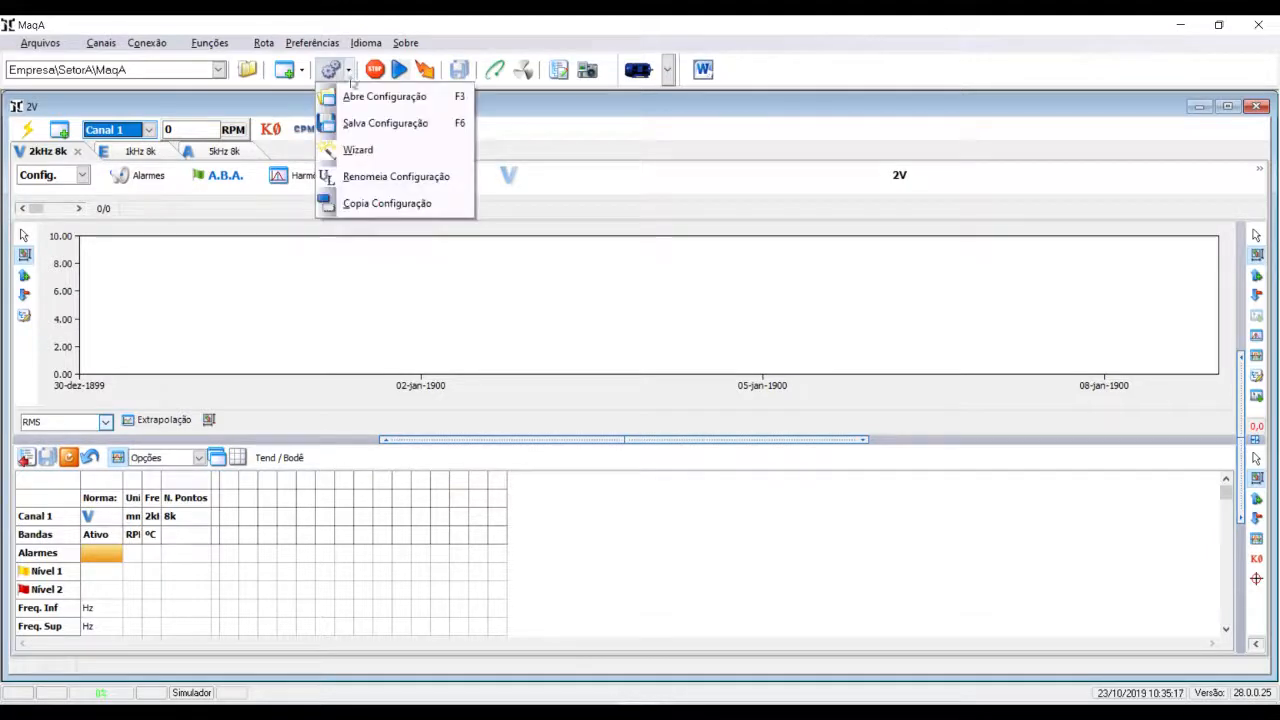
{"action": "left_click", "coordinate": [395, 121]}
{"action": "left_click", "coordinate": [866, 498]}
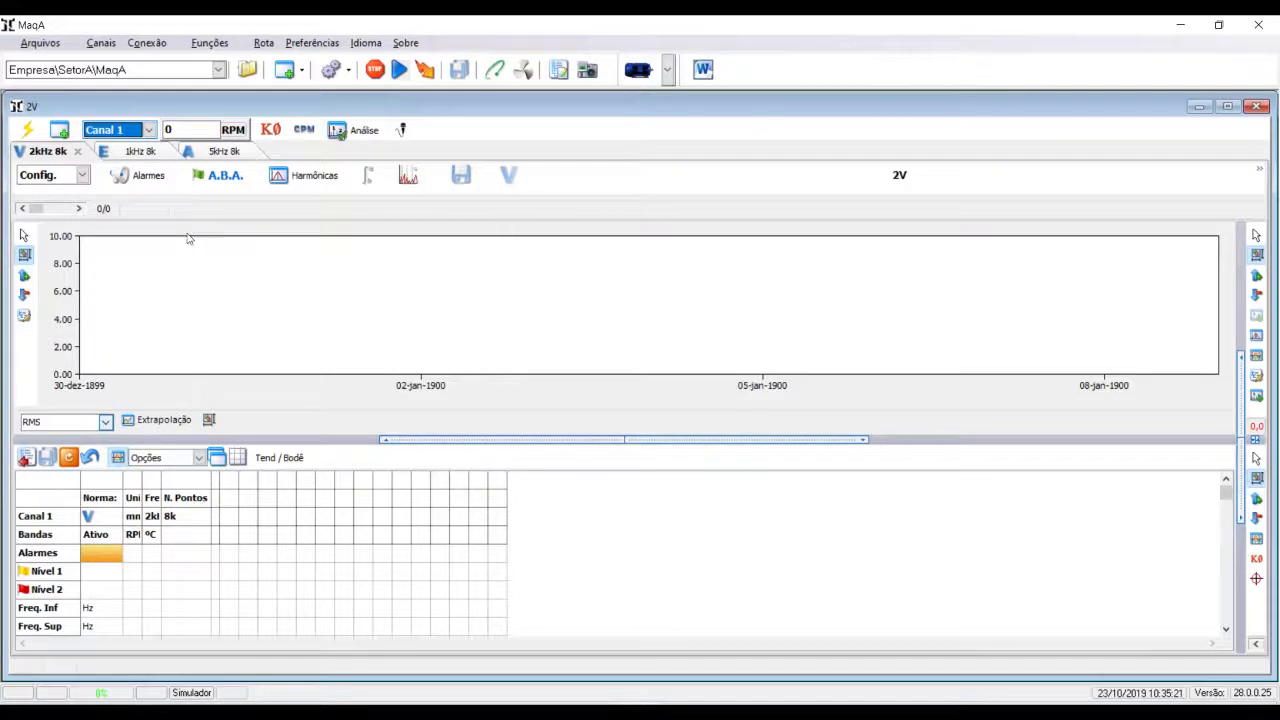
{"action": "left_click", "coordinate": [148, 130]}
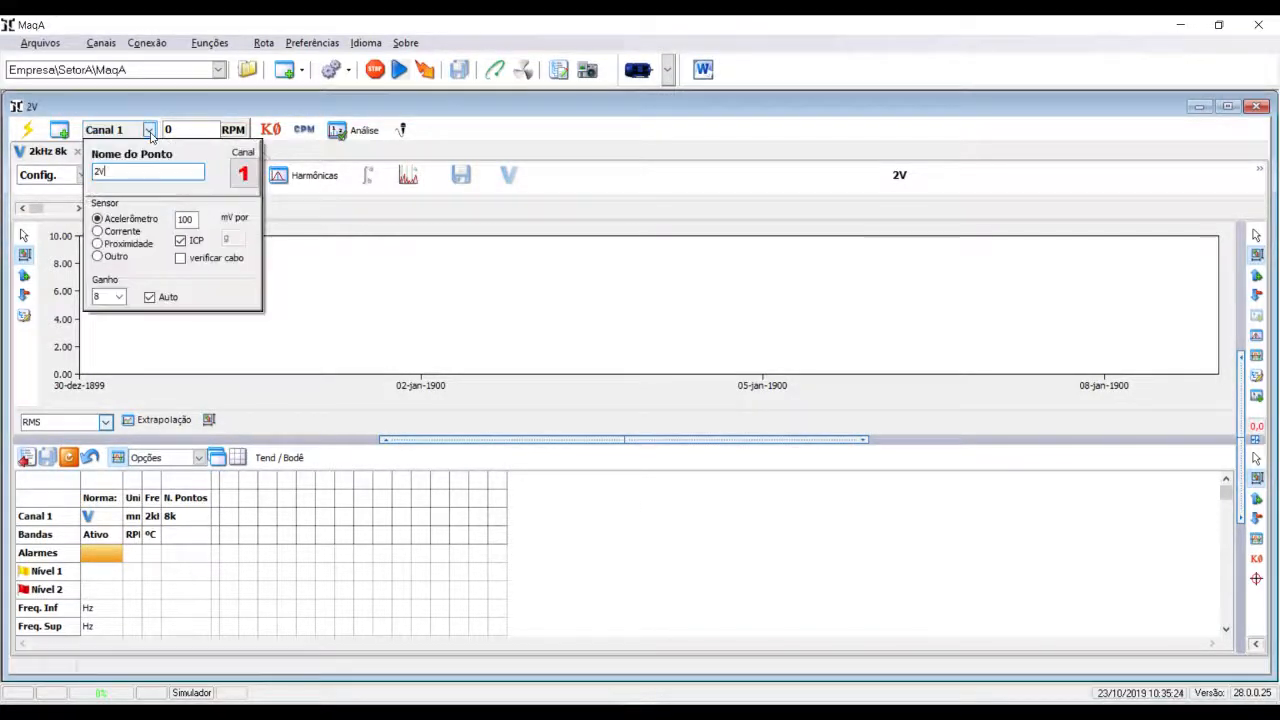
{"action": "left_click", "coordinate": [528, 152]}
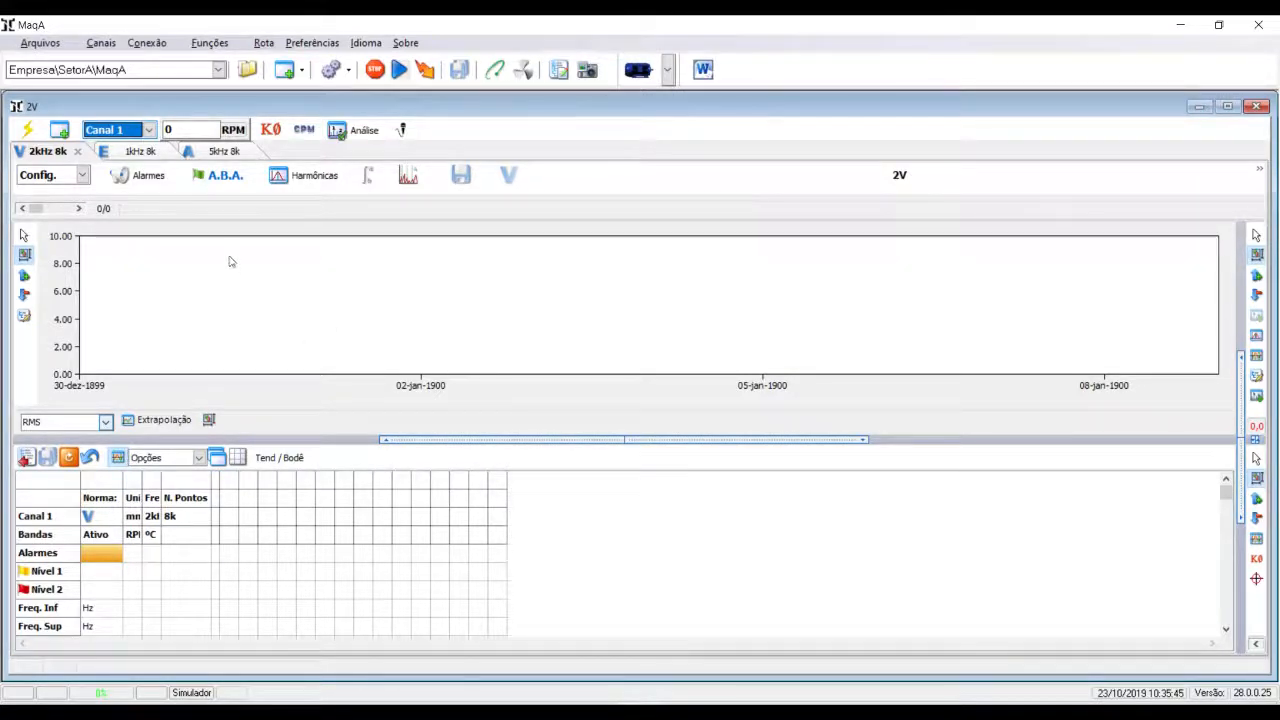
- Close all open measurement windows
{"action": "left_click", "coordinate": [301, 70]}
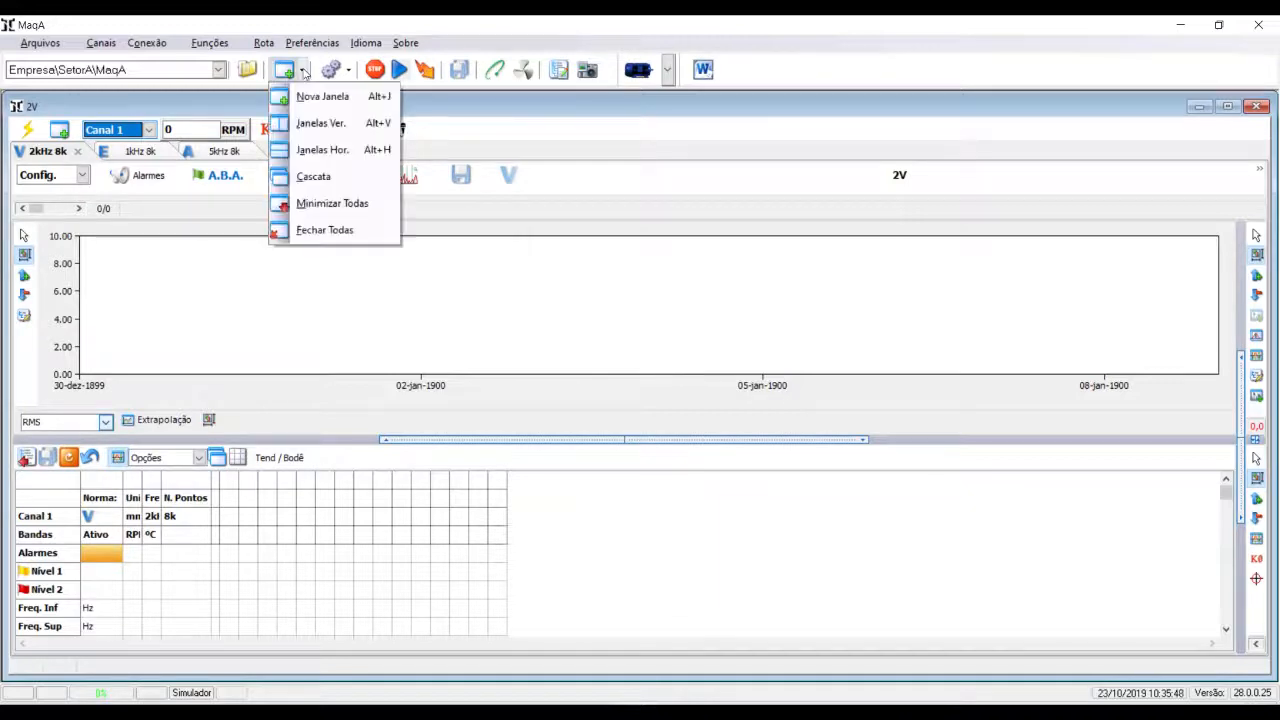
{"action": "left_click", "coordinate": [323, 233]}
{"action": "left_click", "coordinate": [621, 423]}
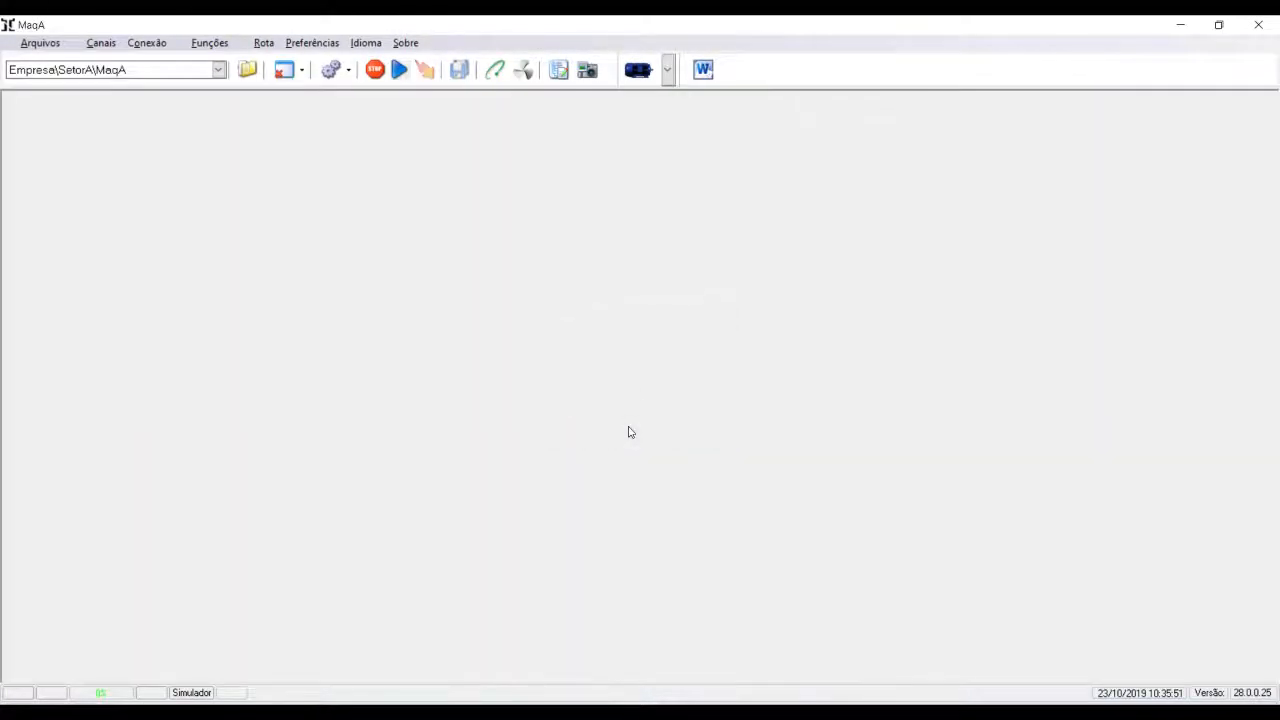
- Open the saved Ponto 1H.CFG9 configuration from the MaqA folder to check it, and close its window
{"action": "left_click", "coordinate": [218, 69]}
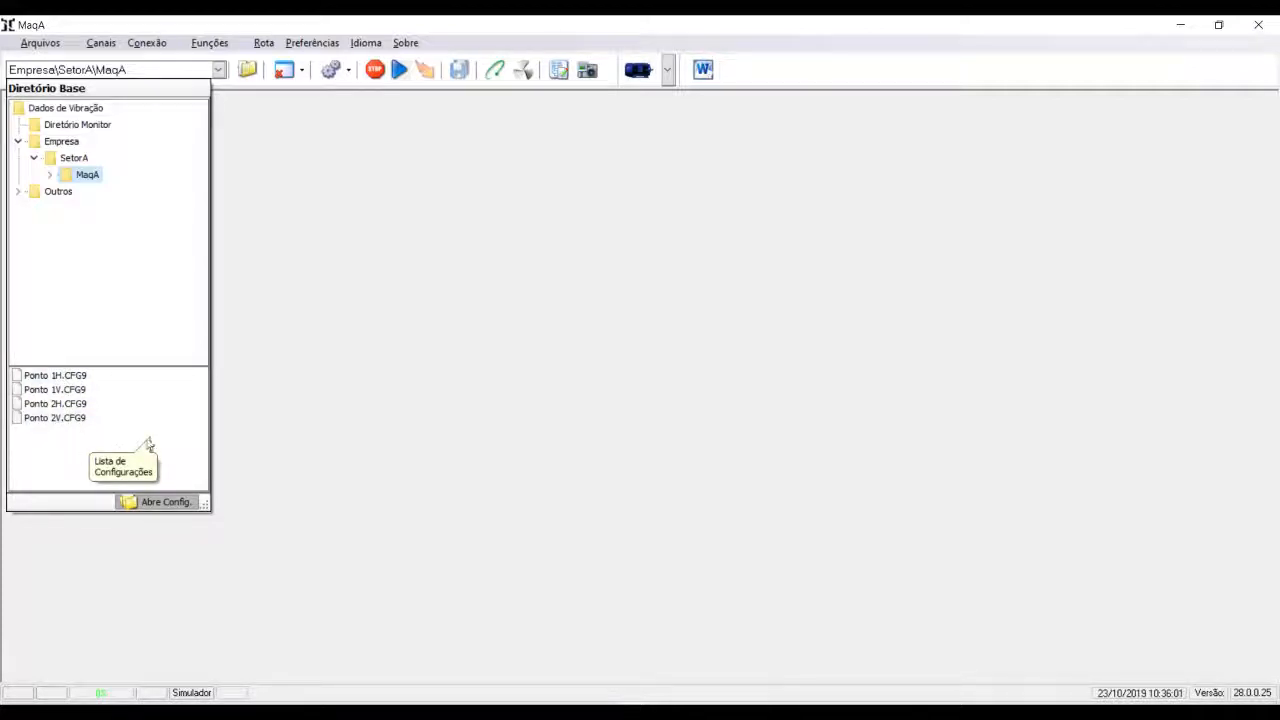
{"action": "double_click", "coordinate": [58, 376]}
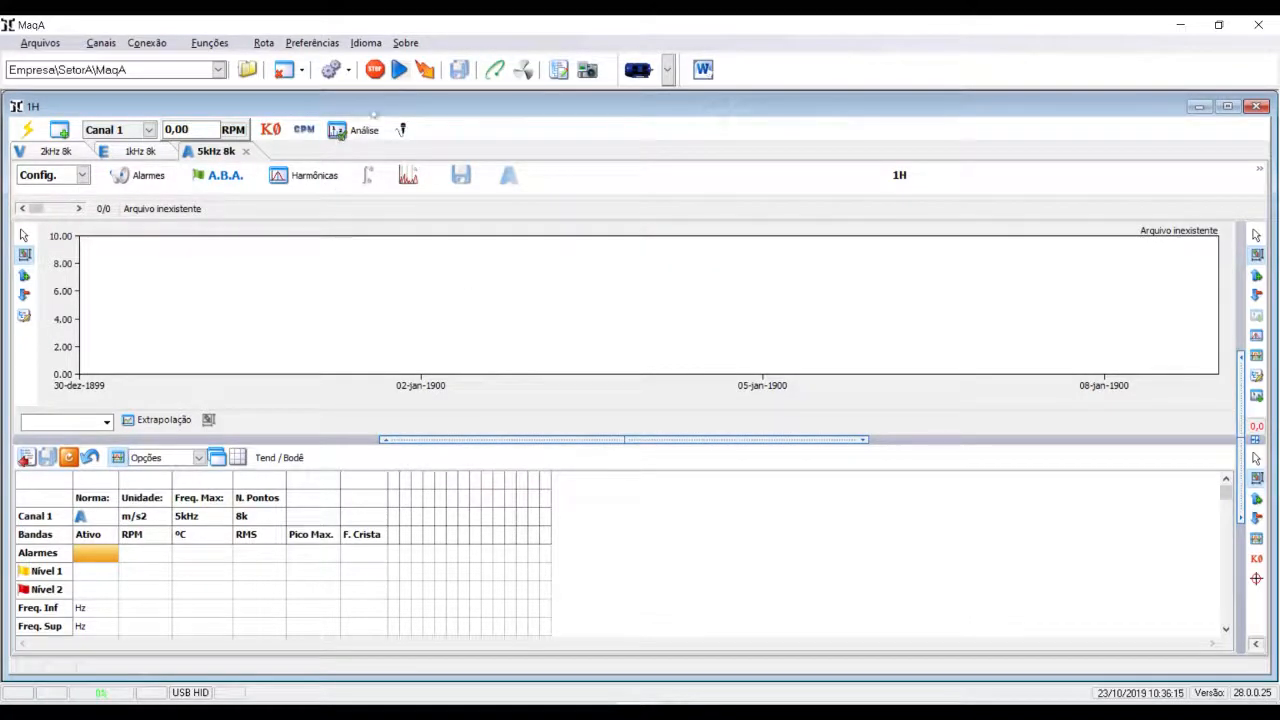
{"action": "left_click", "coordinate": [284, 70]}
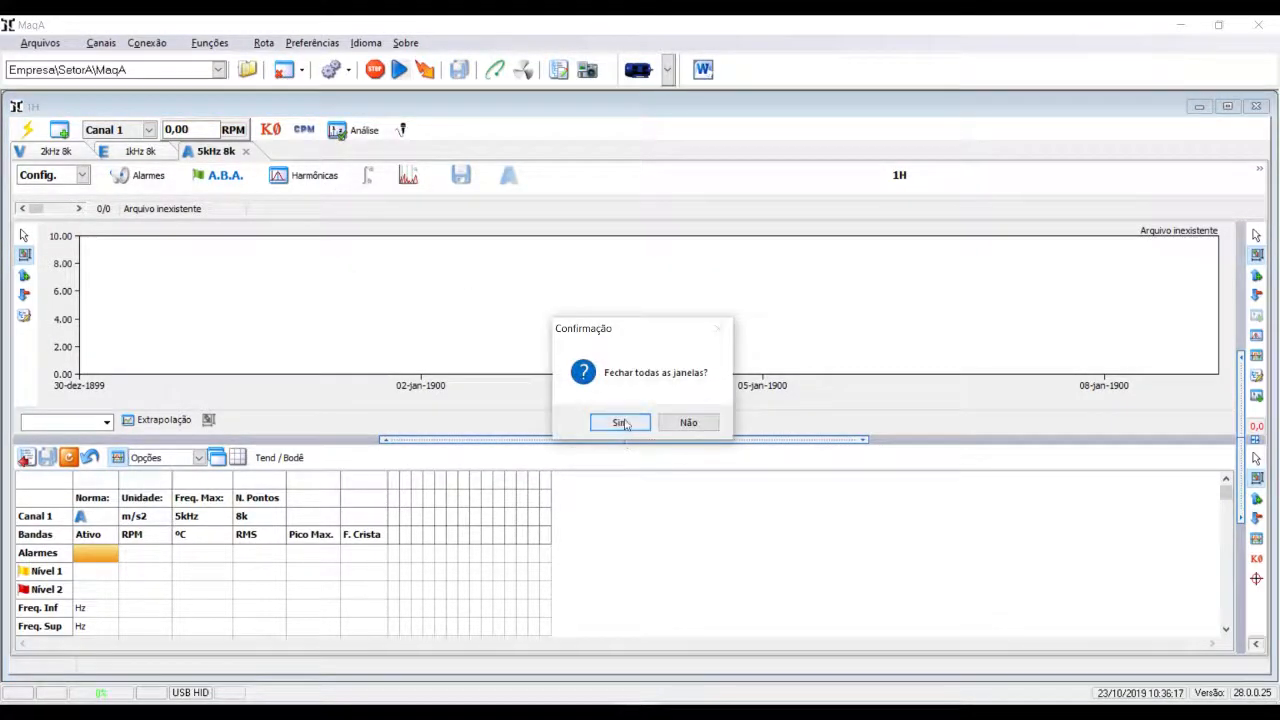
{"action": "left_click", "coordinate": [622, 421]}
- Duplicate the MaqA folder with its configurations inside SetorA and rename the copy MaqB
{"action": "left_click", "coordinate": [219, 70]}
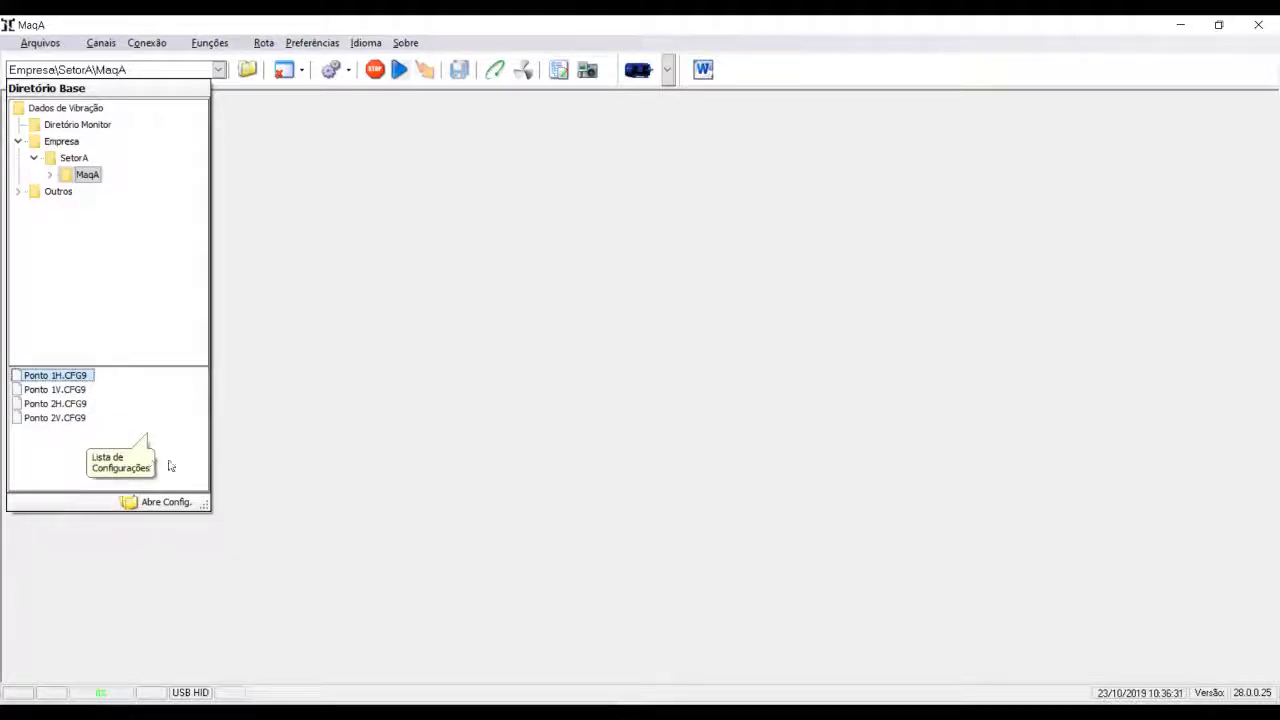
{"action": "right_click", "coordinate": [81, 175]}
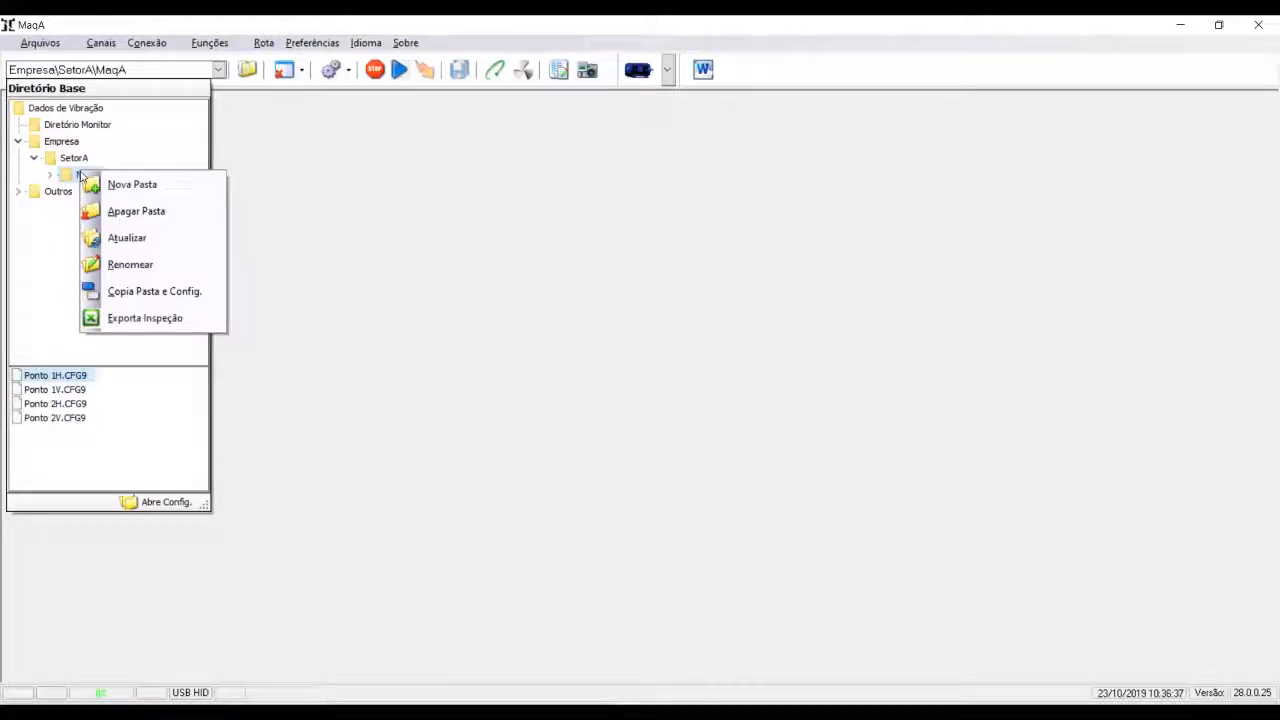
{"action": "left_click", "coordinate": [174, 294]}
{"action": "left_click", "coordinate": [110, 194]}
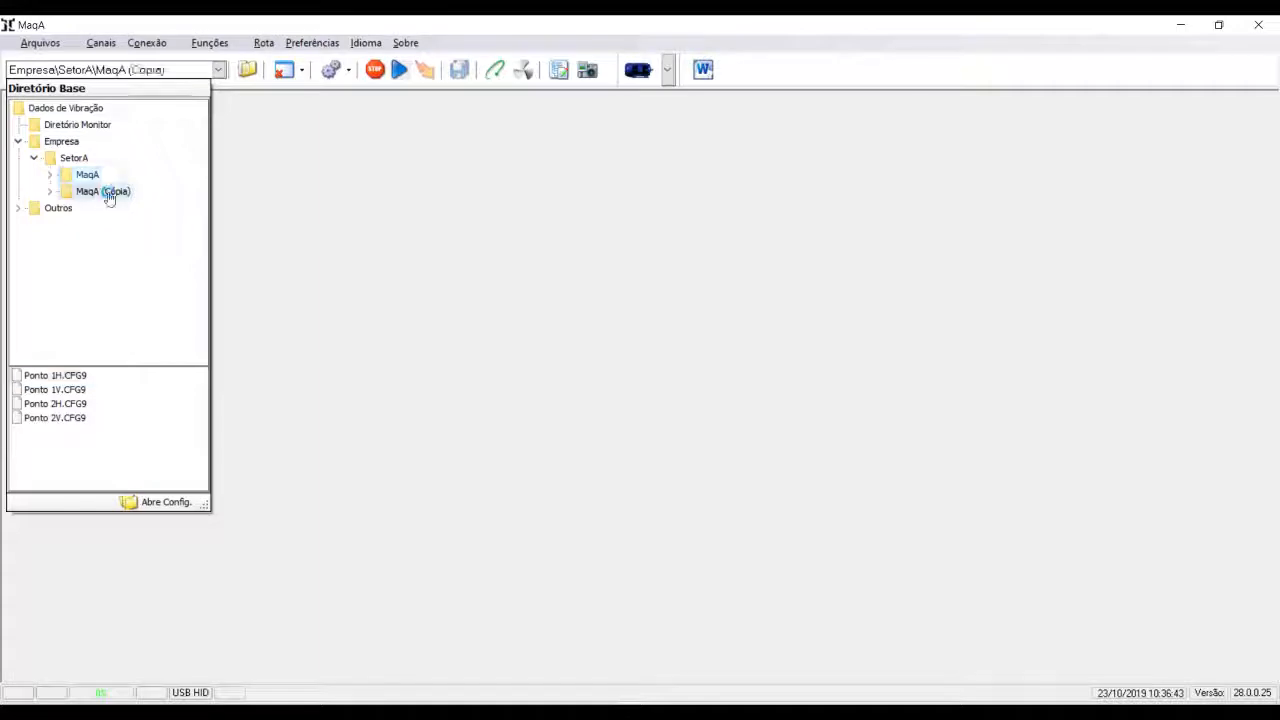
{"action": "right_click", "coordinate": [110, 194]}
{"action": "left_click", "coordinate": [168, 287]}
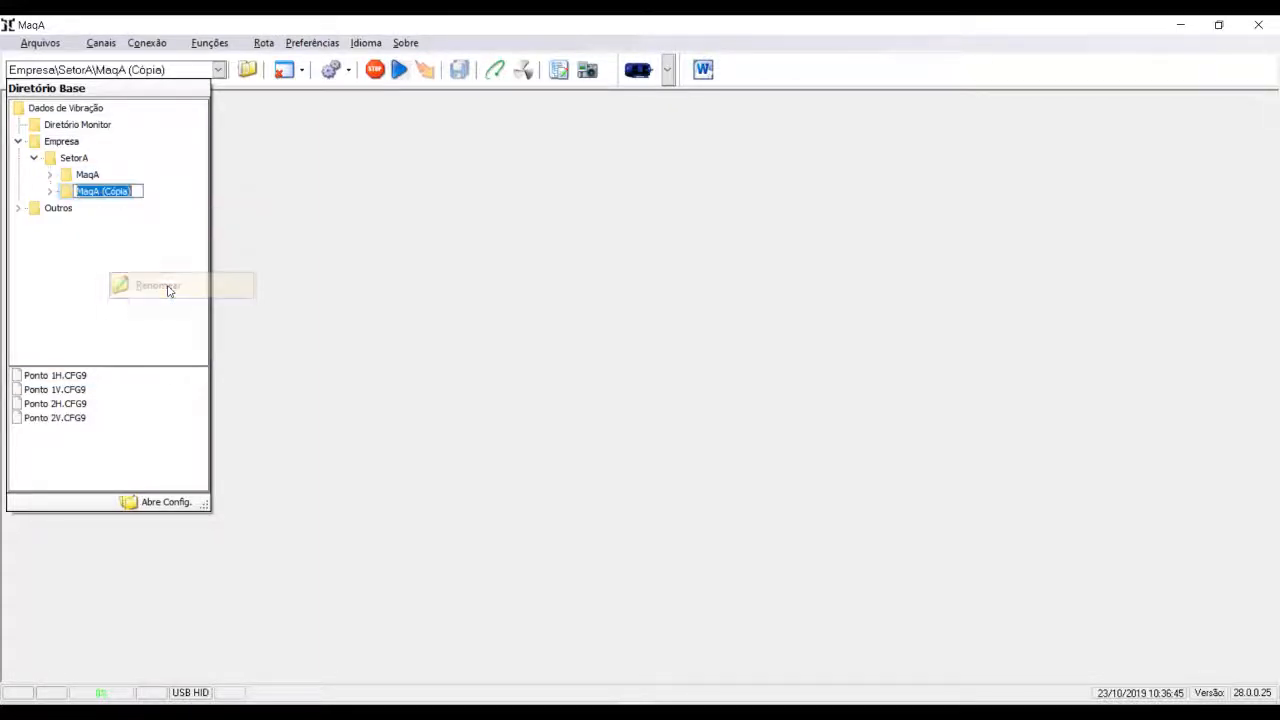
{"action": "key", "text": "End"}
{"action": "key", "text": "BackSpace"}
{"action": "key", "text": "BackSpace"}
{"action": "key", "text": "BackSpace"}
{"action": "key", "text": "BackSpace"}
{"action": "key", "text": "BackSpace"}
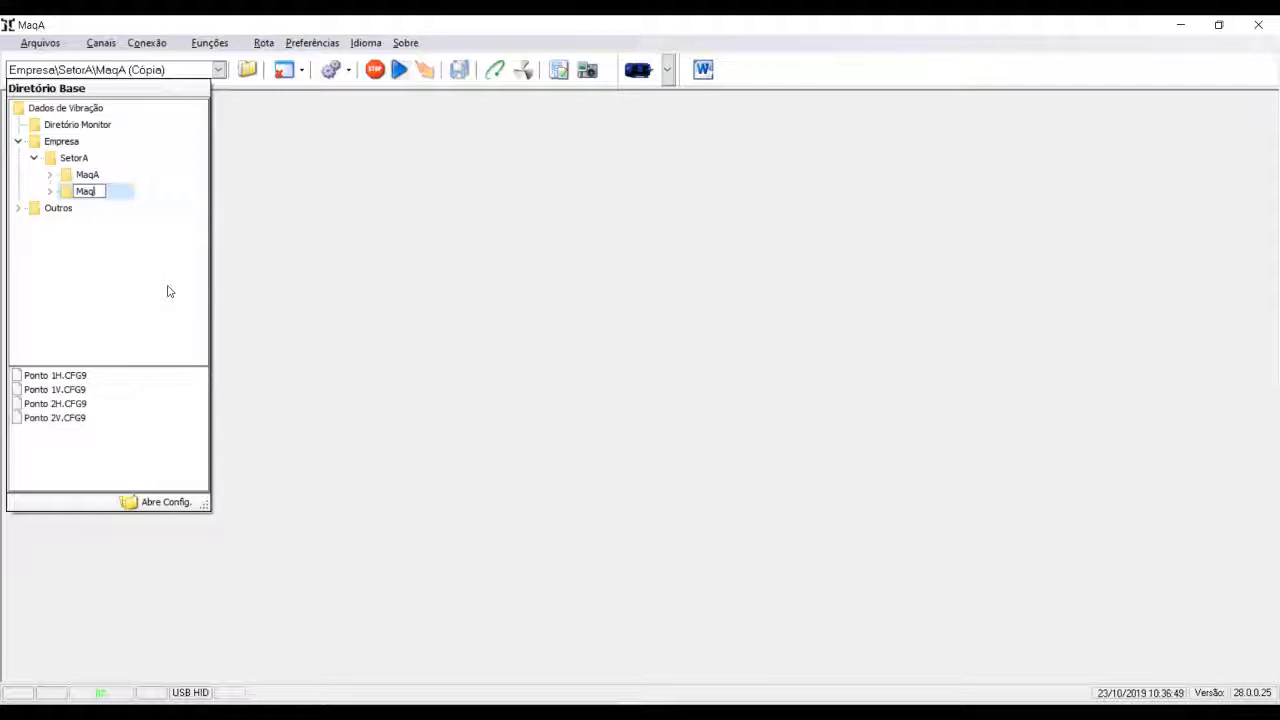
{"action": "type", "text": "B"}
{"action": "key", "text": "Return"}
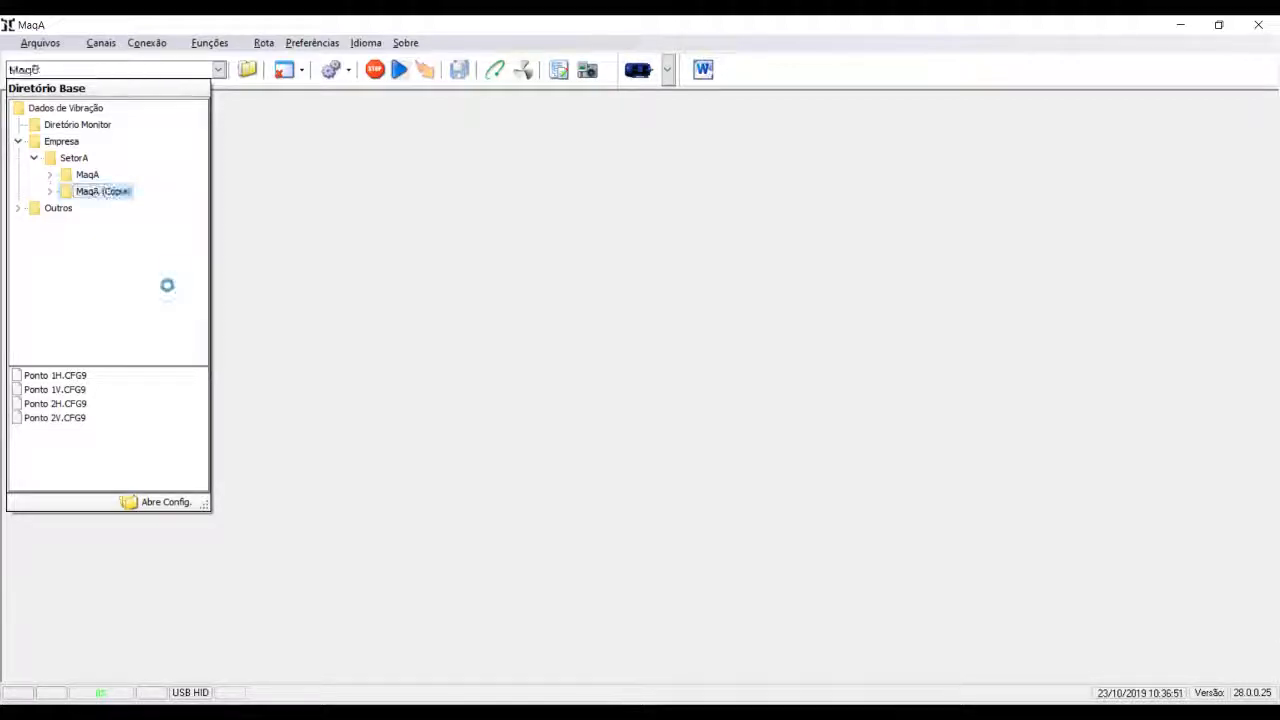
- Duplicate the MaqB folder with its configurations inside SetorA and rename the copy MaqC
{"action": "right_click", "coordinate": [86, 197]}
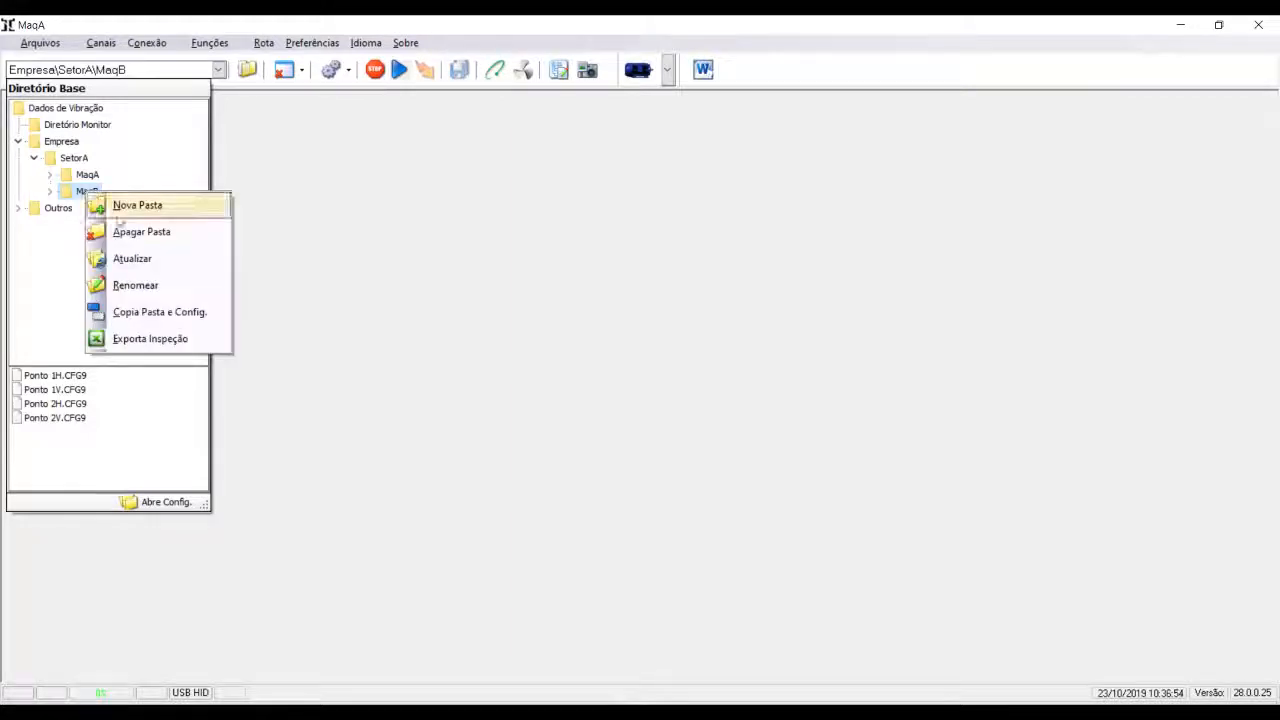
{"action": "left_click", "coordinate": [155, 313]}
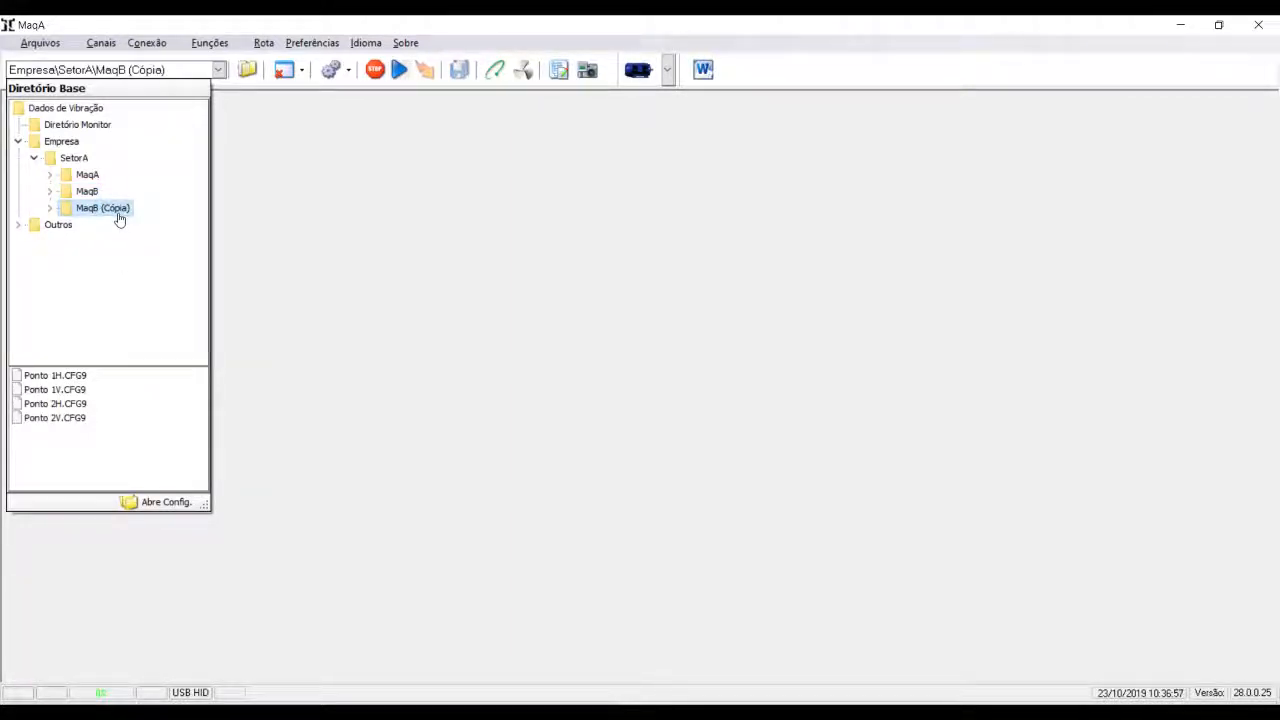
{"action": "right_click", "coordinate": [119, 215]}
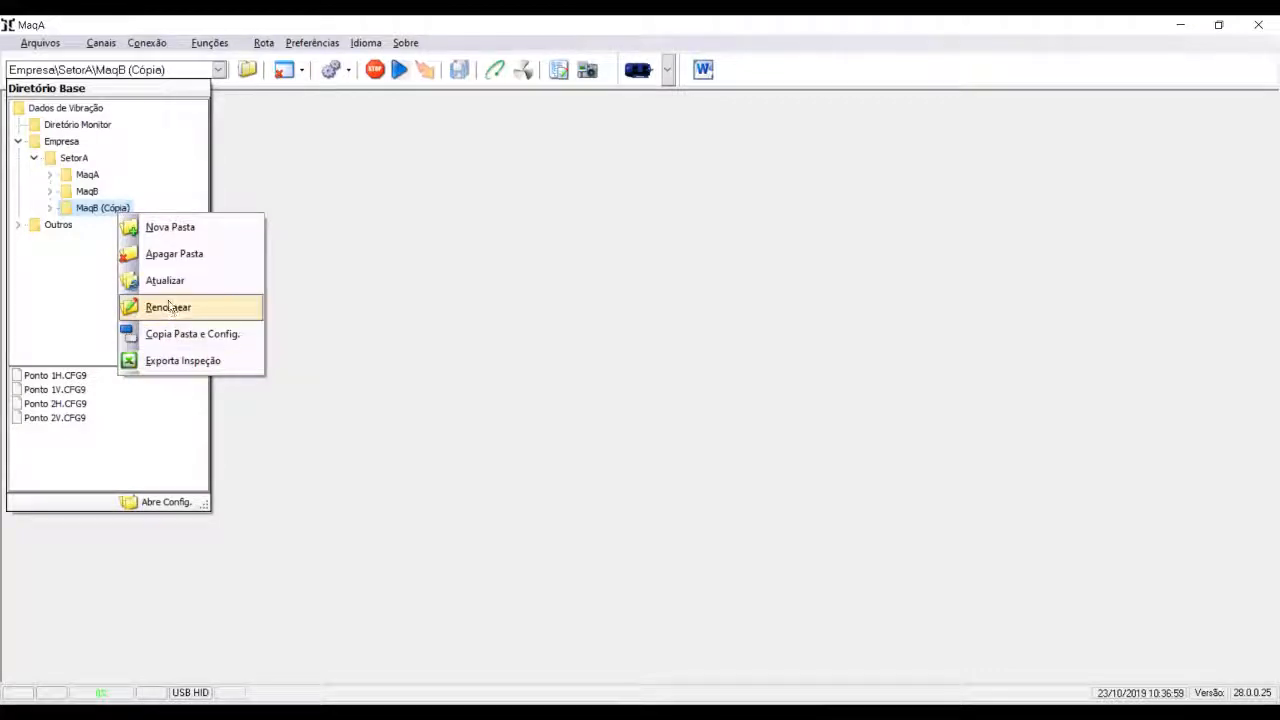
{"action": "left_click", "coordinate": [168, 308]}
{"action": "key", "text": "Home"}
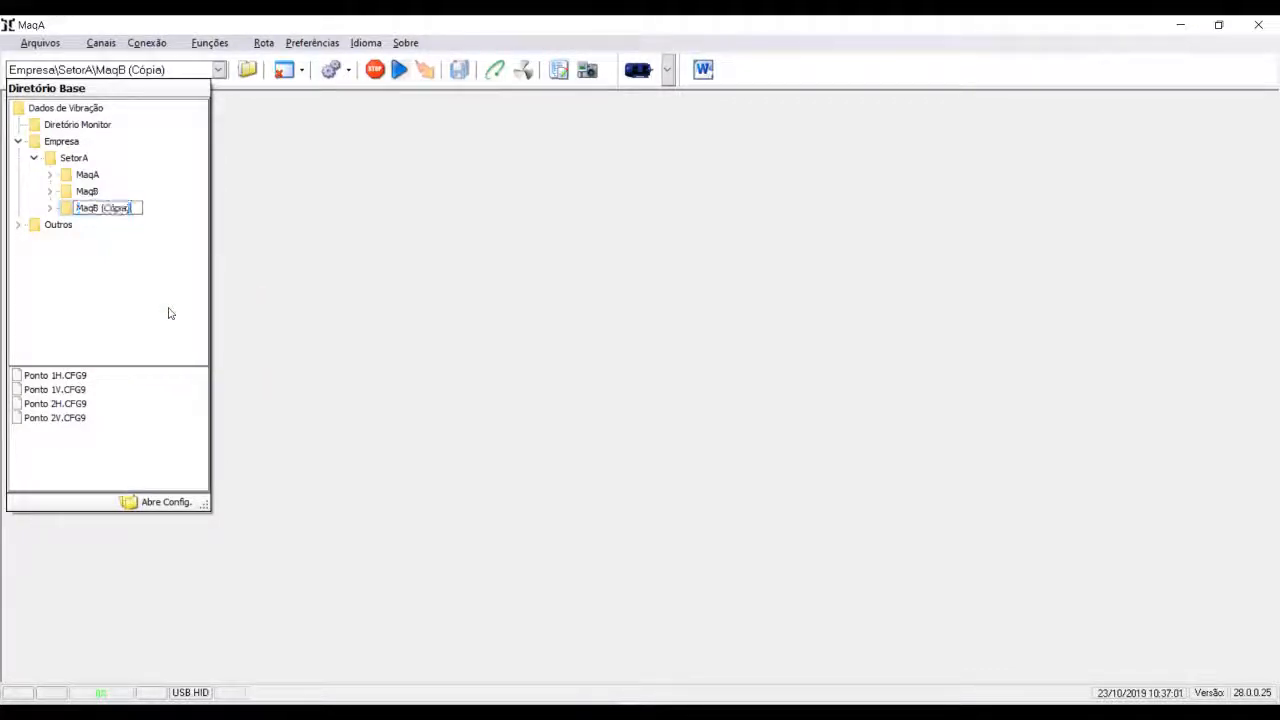
{"action": "key", "text": "BackSpace"}
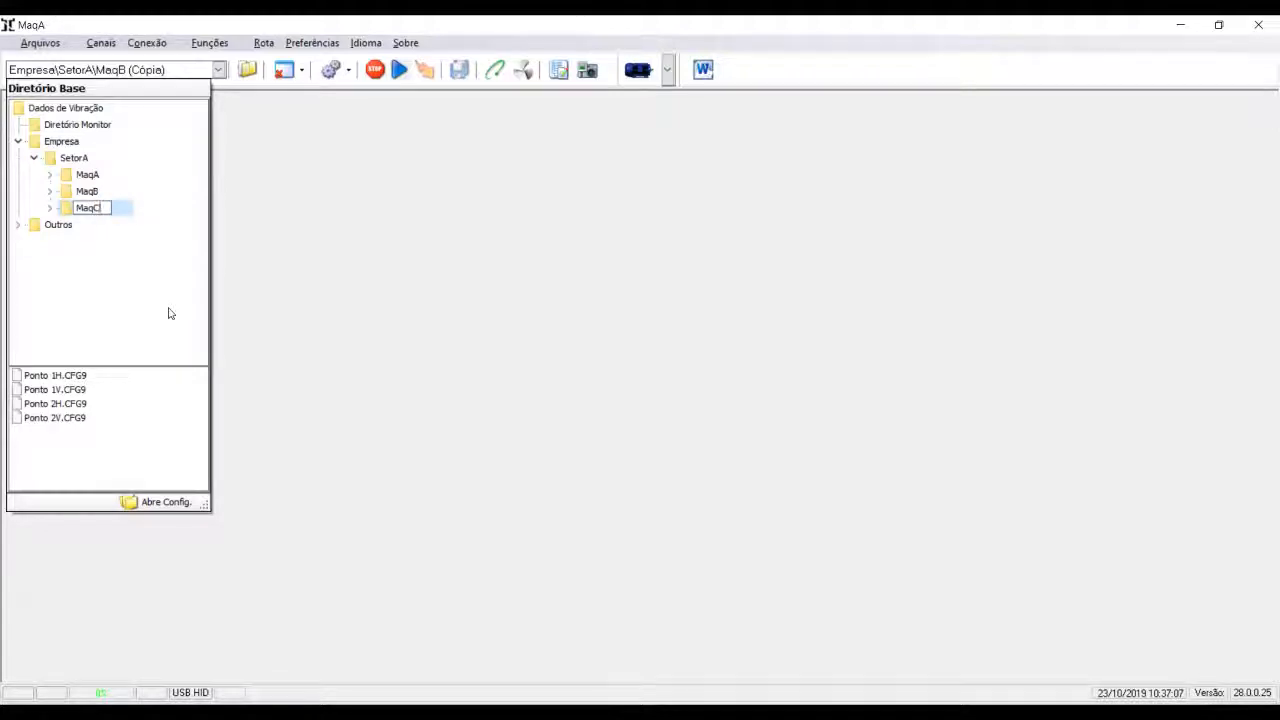
{"action": "key", "text": "Return"}
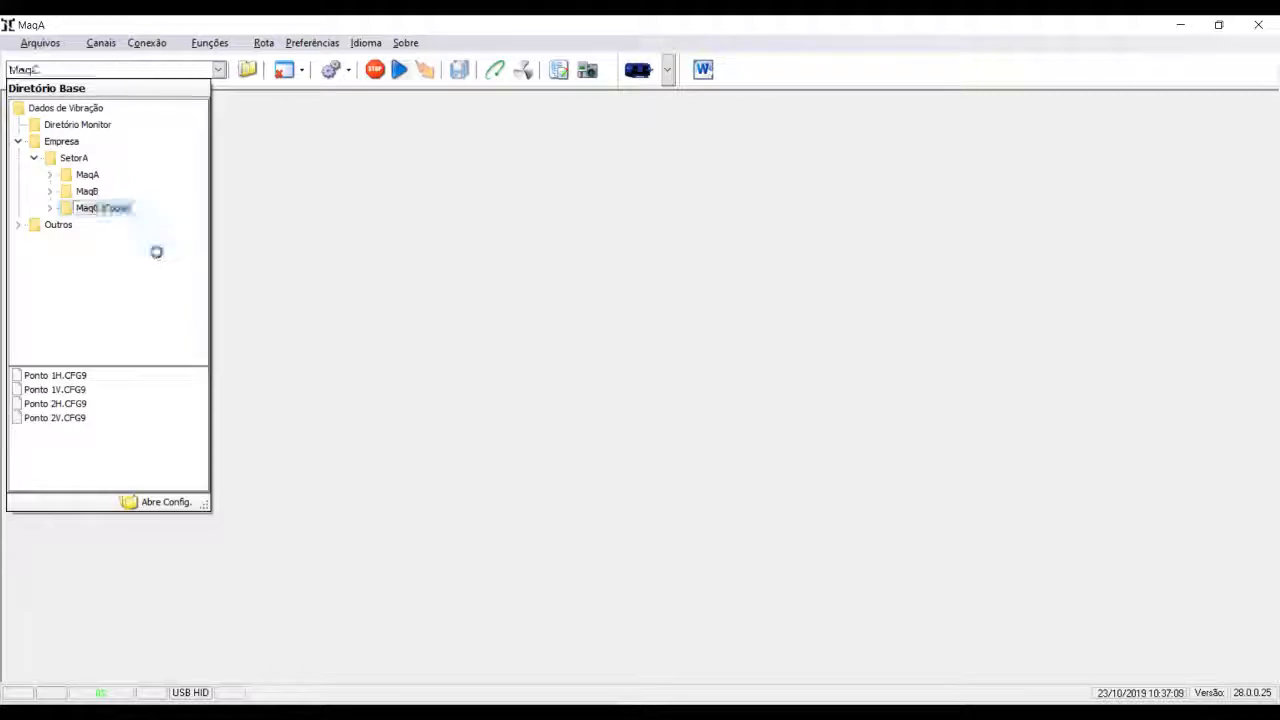
- Duplicate the whole SetorA folder with its machine folders and configurations inside Empresa
{"action": "right_click", "coordinate": [89, 161]}
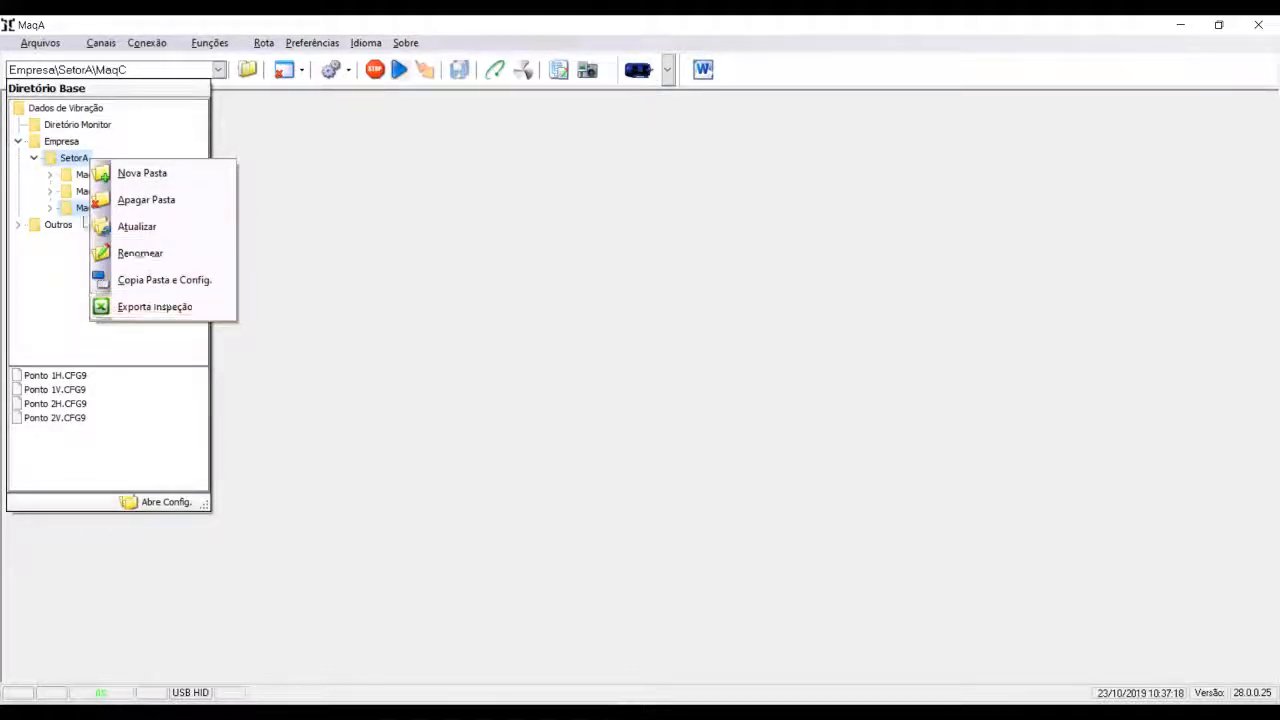
{"action": "left_click", "coordinate": [75, 159]}
{"action": "right_click", "coordinate": [75, 158]}
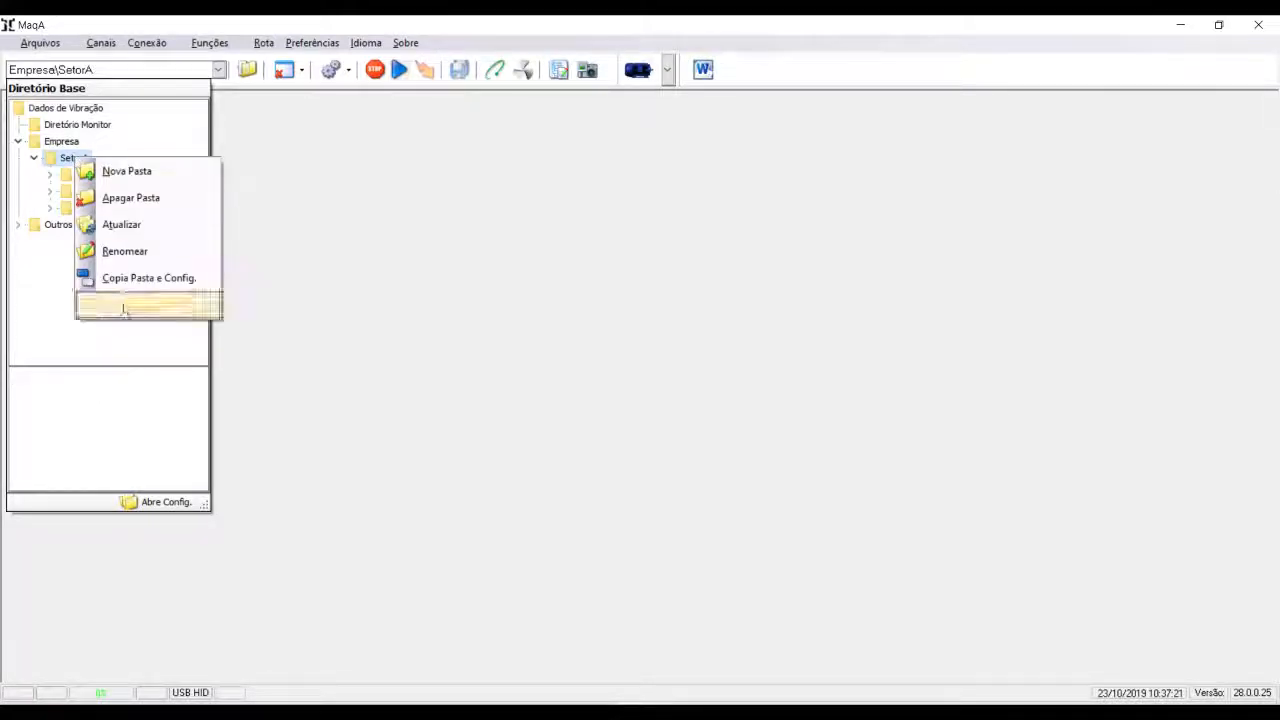
{"action": "left_click", "coordinate": [138, 278]}
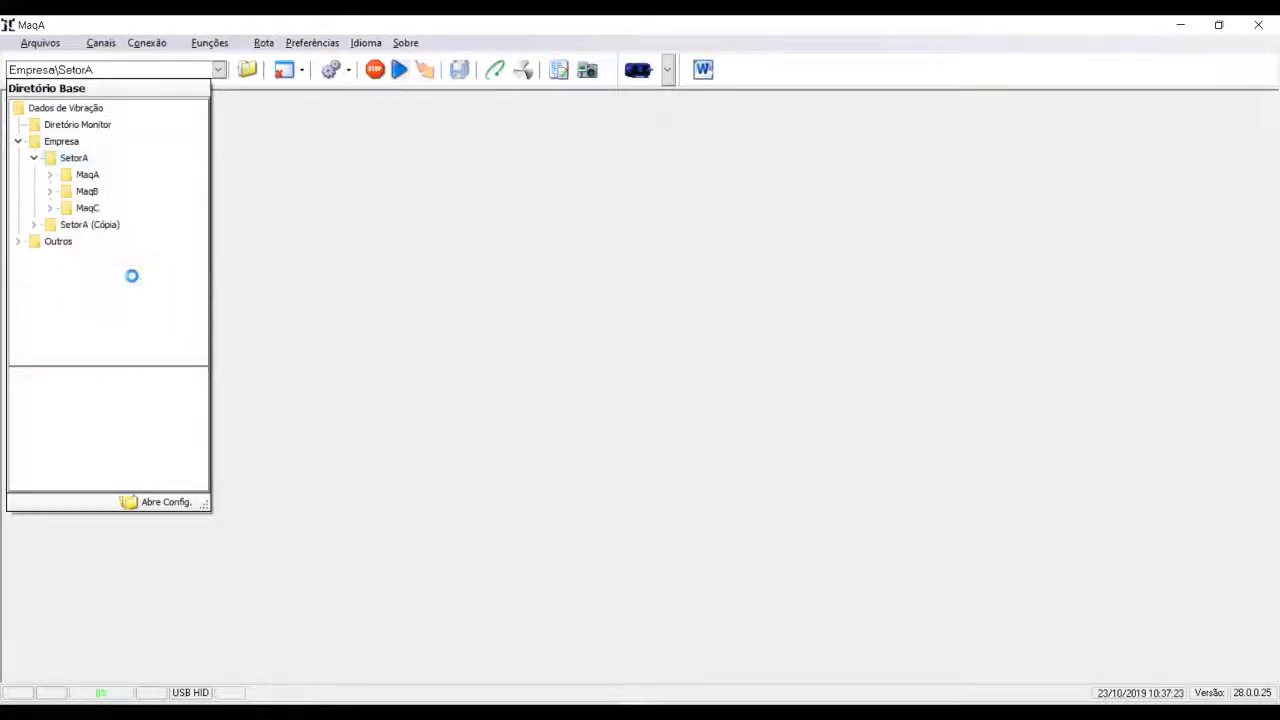
{"action": "right_click", "coordinate": [87, 229]}
{"action": "left_click", "coordinate": [134, 317]}
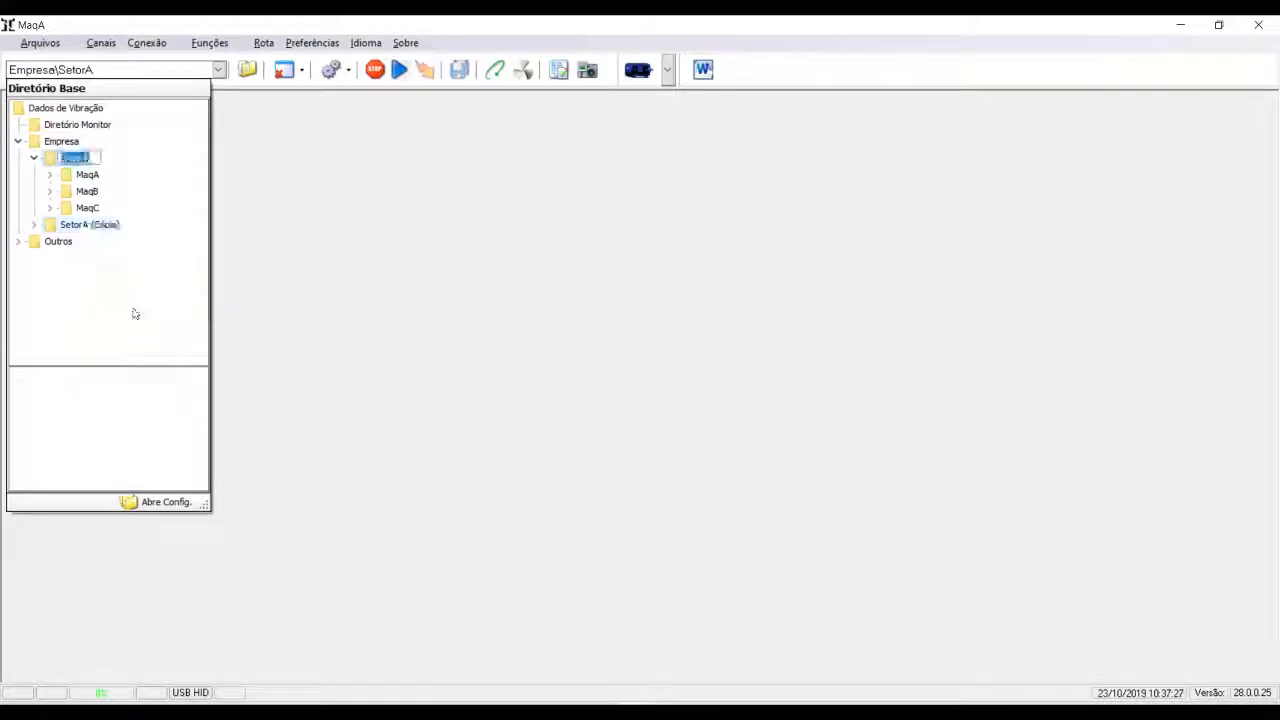
{"action": "key", "text": "Return"}
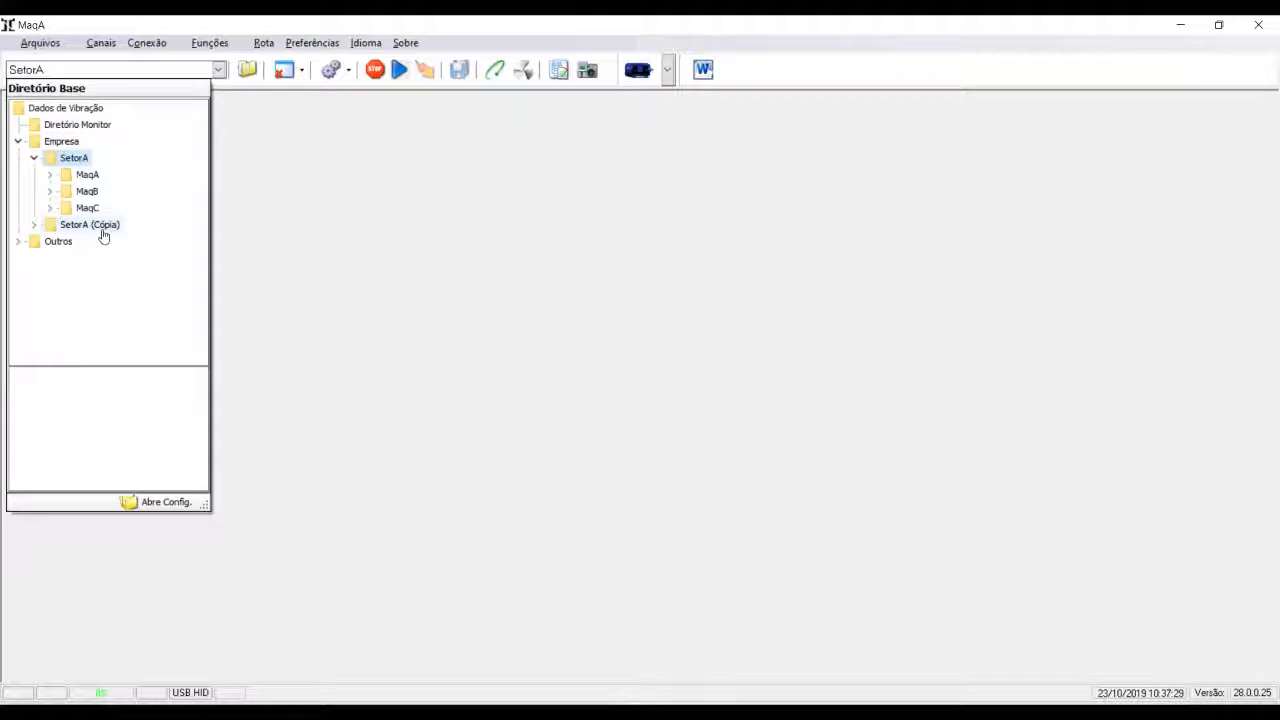
- Rename the copied SetorA folder to SetorB
{"action": "left_click", "coordinate": [103, 236]}
{"action": "right_click", "coordinate": [103, 236]}
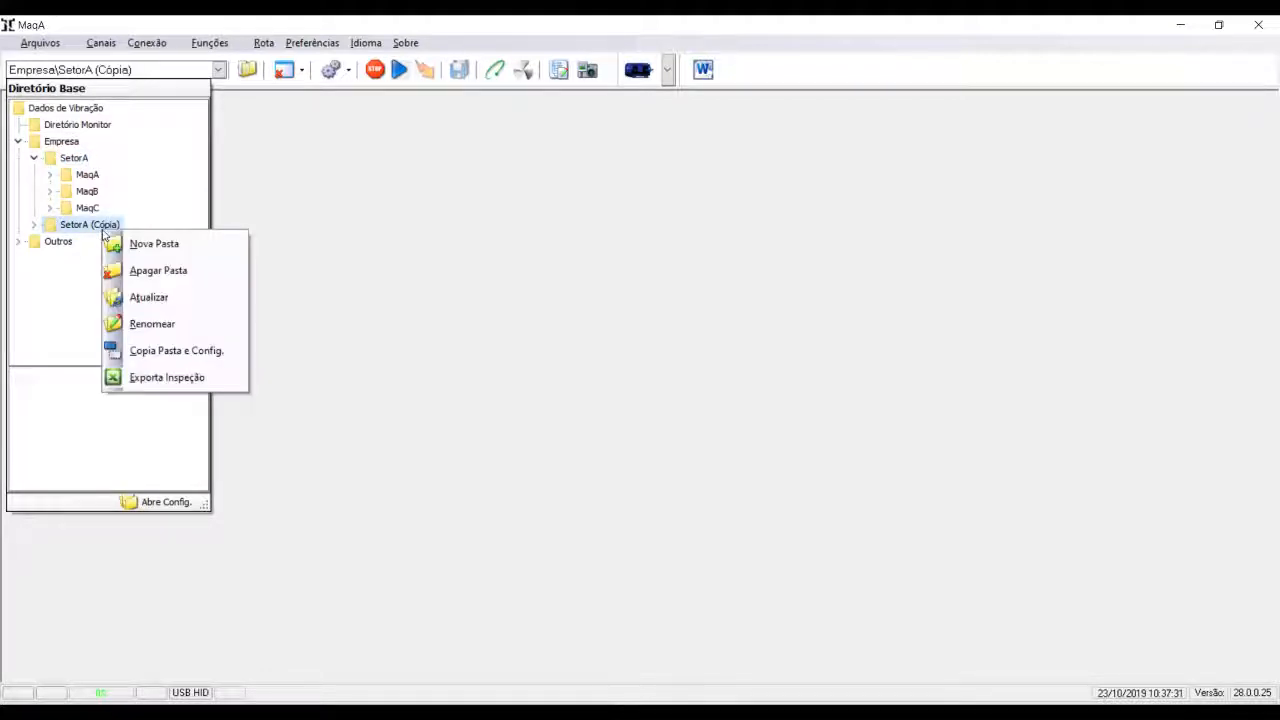
{"action": "left_click", "coordinate": [139, 326]}
{"action": "key", "text": "End"}
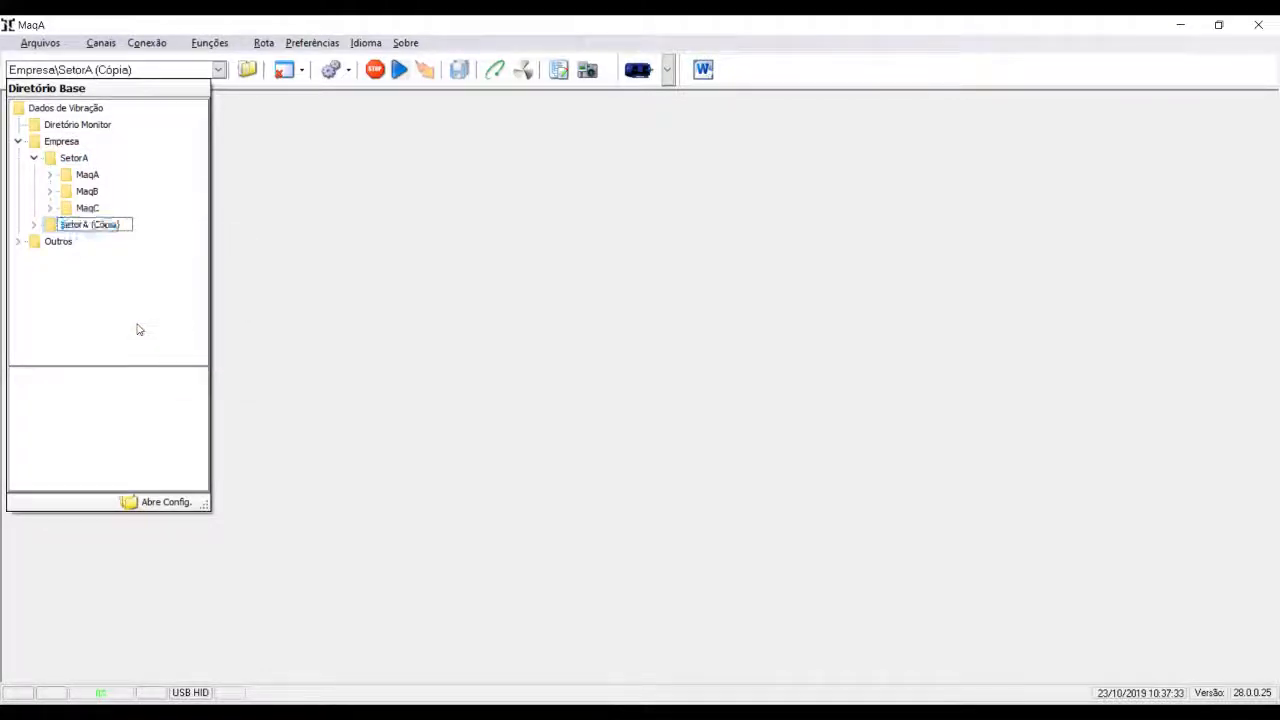
{"action": "key", "text": "BackSpace"}
{"action": "key", "text": "BackSpace"}
{"action": "key", "text": "BackSpace"}
{"action": "key", "text": "BackSpace"}
{"action": "key", "text": "BackSpace"}
{"action": "key", "text": "BackSpace"}
{"action": "key", "text": "BackSpace"}
{"action": "key", "text": "BackSpace"}
{"action": "key", "text": "BackSpace"}
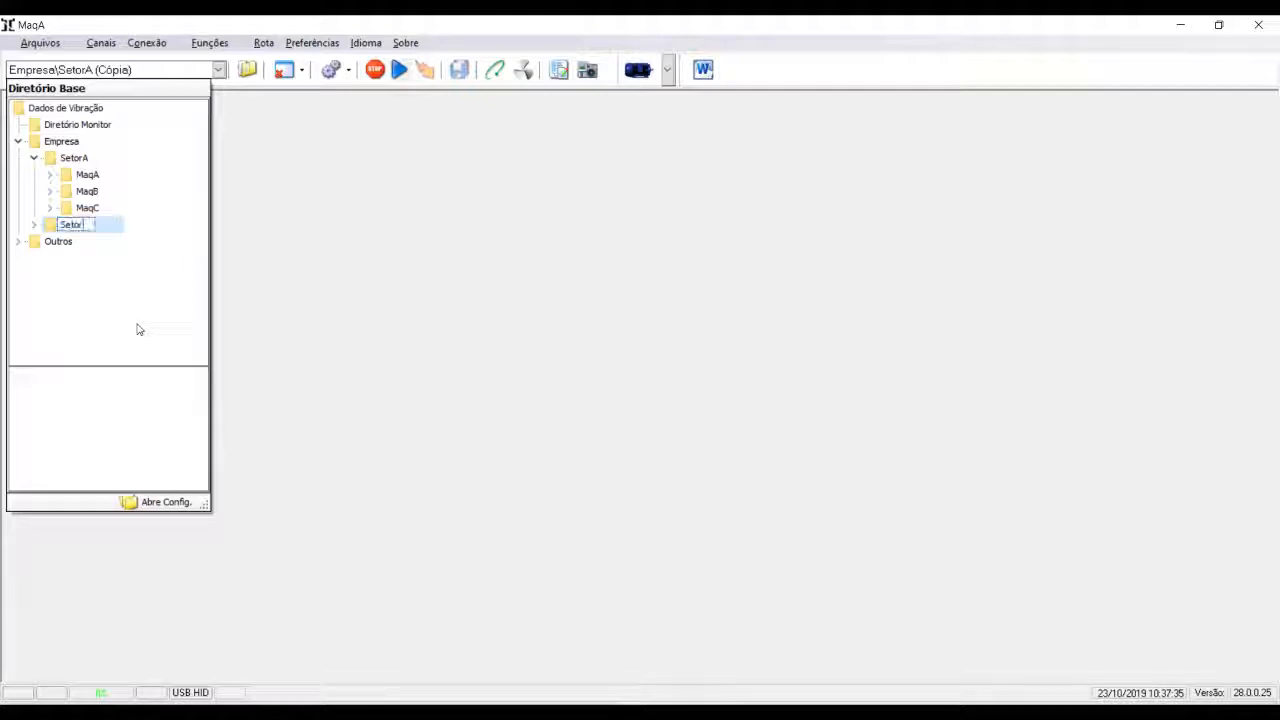
{"action": "type", "text": "B"}
{"action": "key", "text": "Return"}
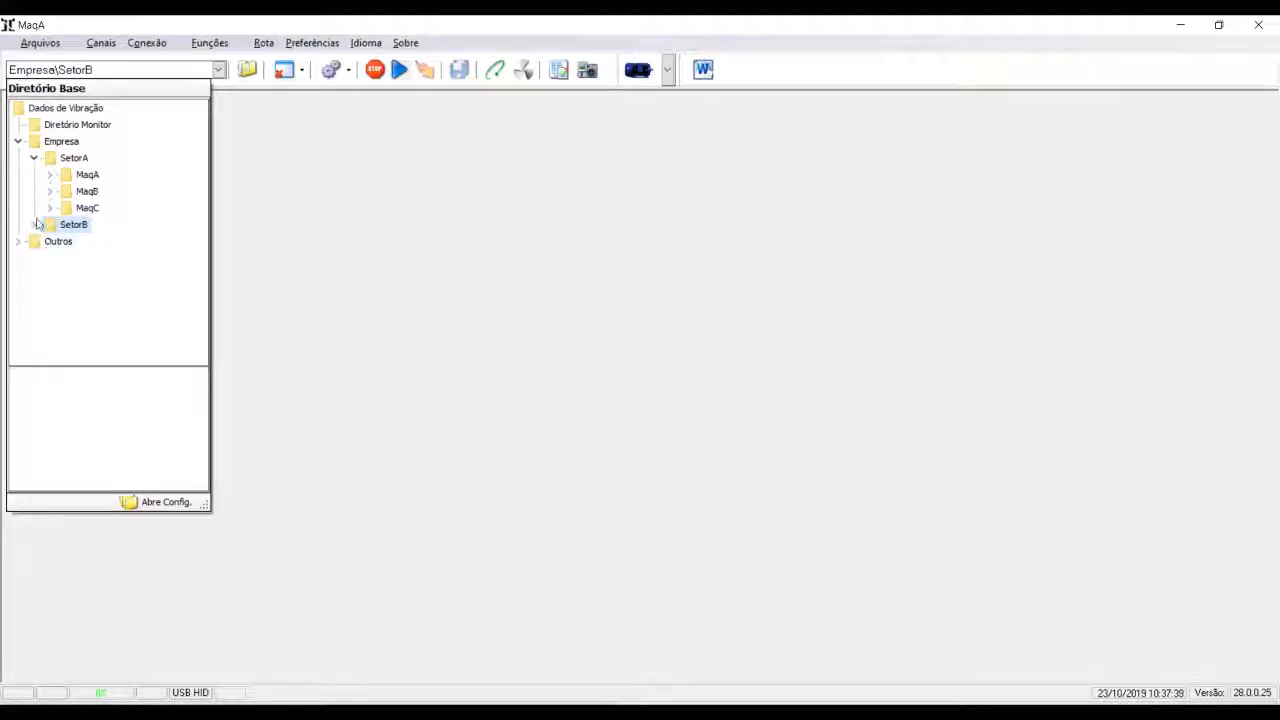
- Expand SetorB and examine the point configurations in its MaqA, MaqB and MaqC folders, ending with MaqA selected
{"action": "left_click", "coordinate": [35, 226]}
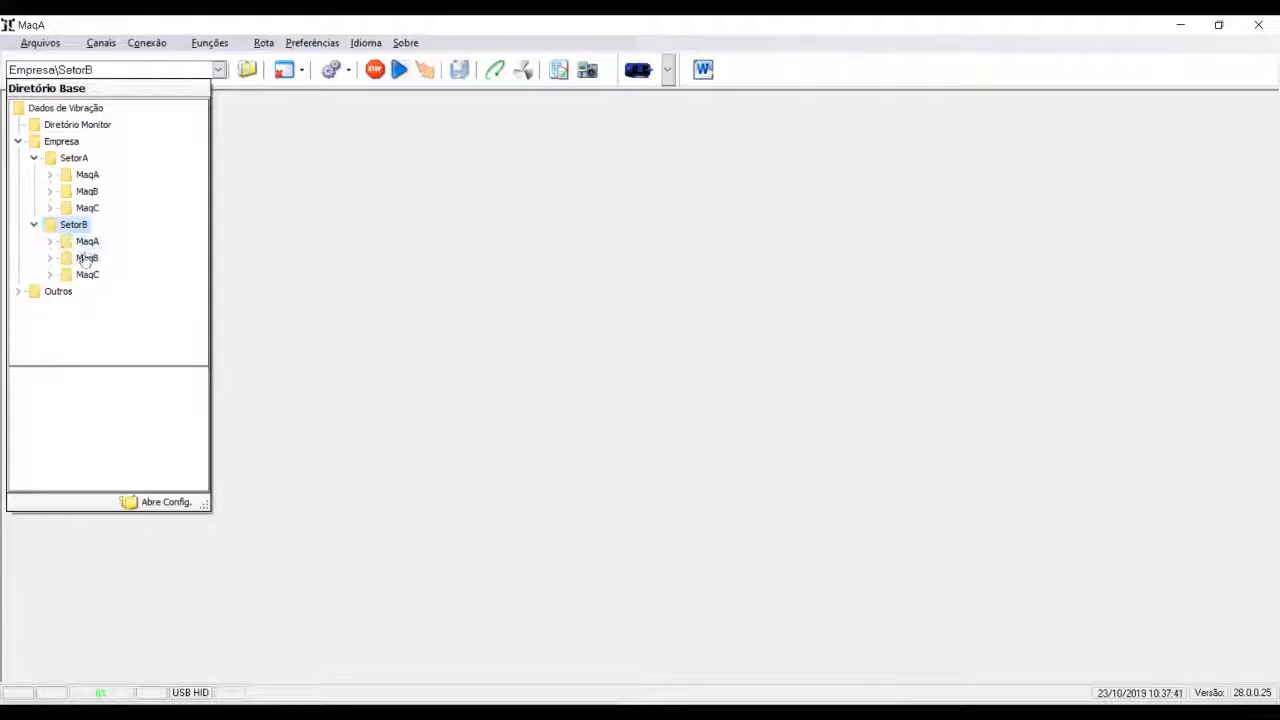
{"action": "left_click", "coordinate": [82, 243]}
{"action": "left_click", "coordinate": [87, 259]}
{"action": "left_click", "coordinate": [87, 277]}
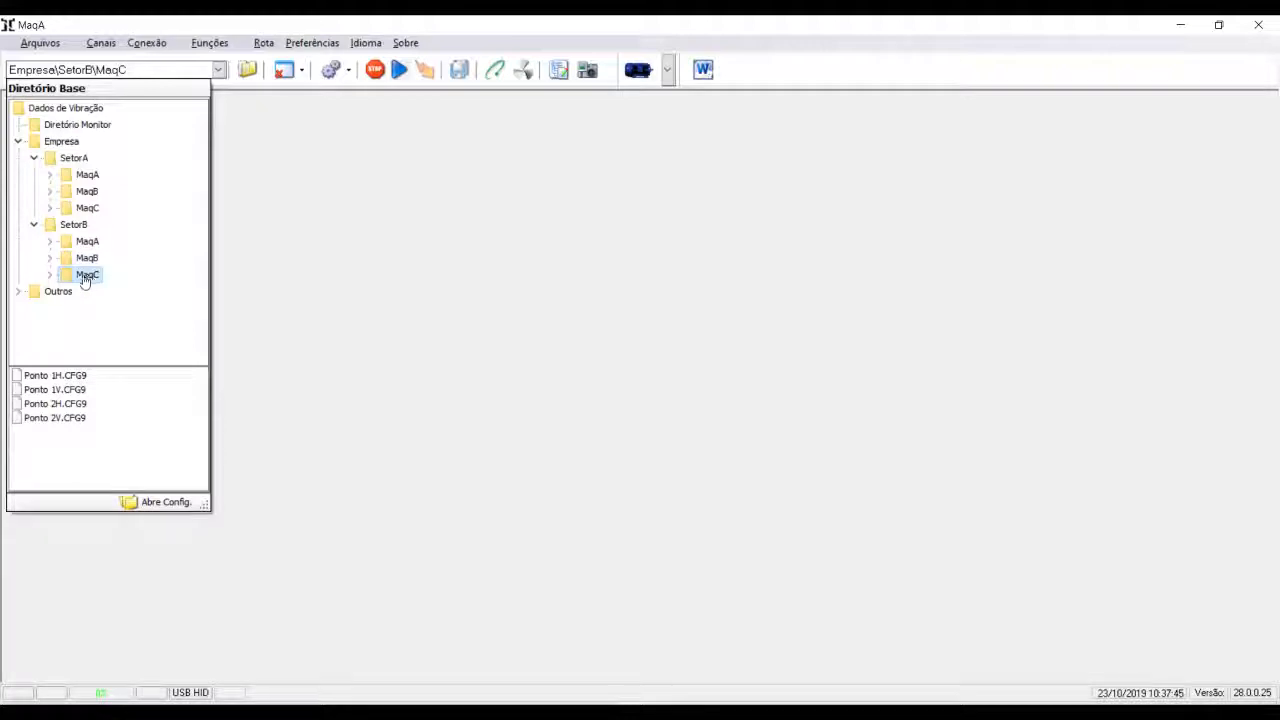
{"action": "left_click", "coordinate": [80, 242]}
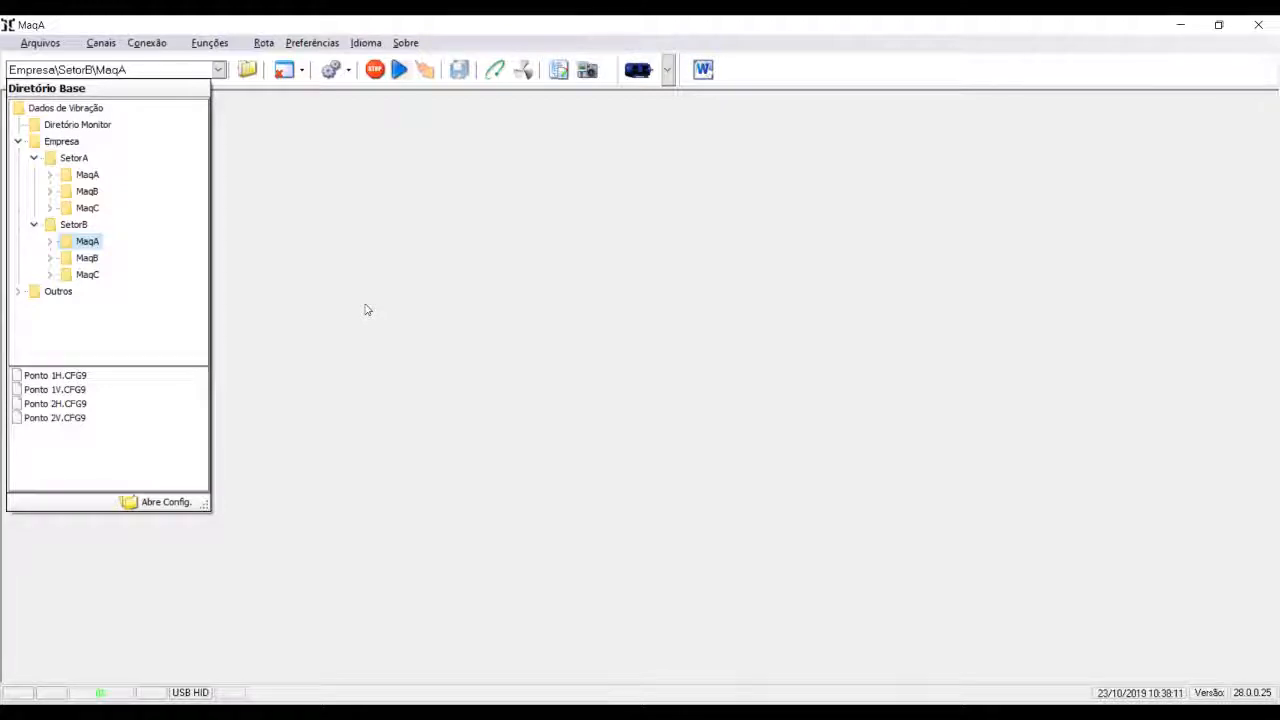
{"action": "left_click", "coordinate": [308, 241]}
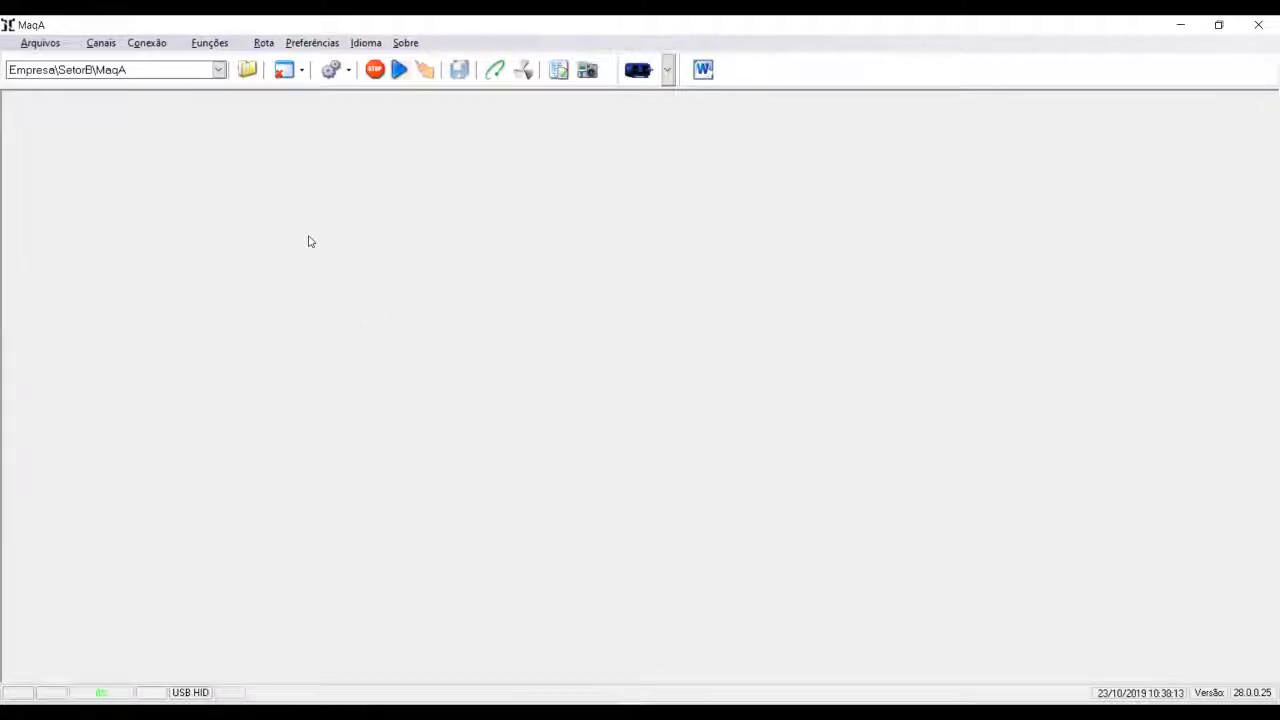